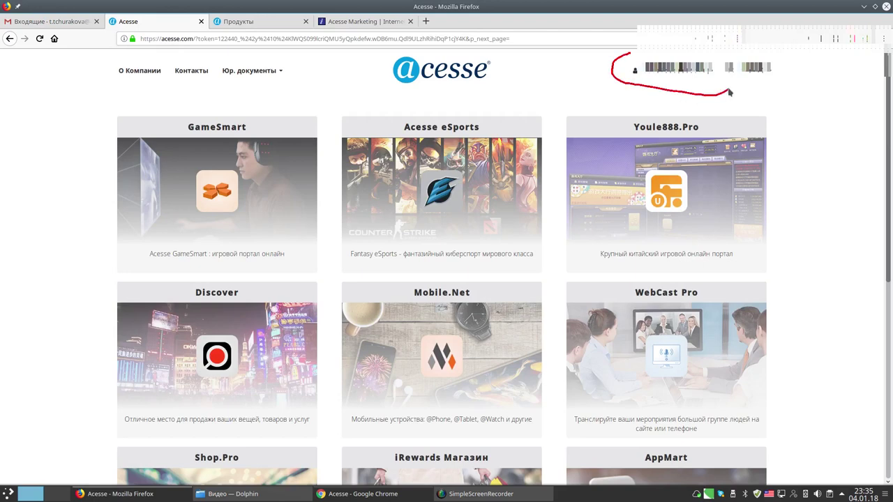
Switch from the Acesse portal's account menu to the Acesse Marketing back office.
left_click(695, 70)
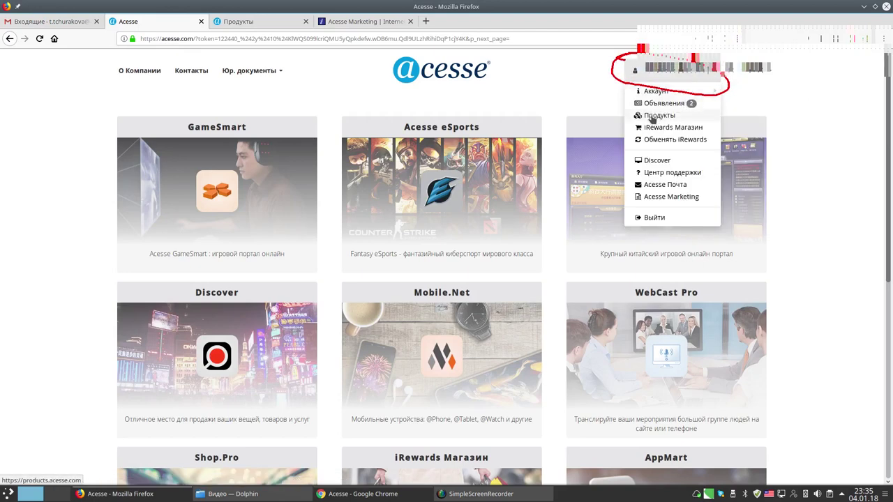
left_click(657, 116)
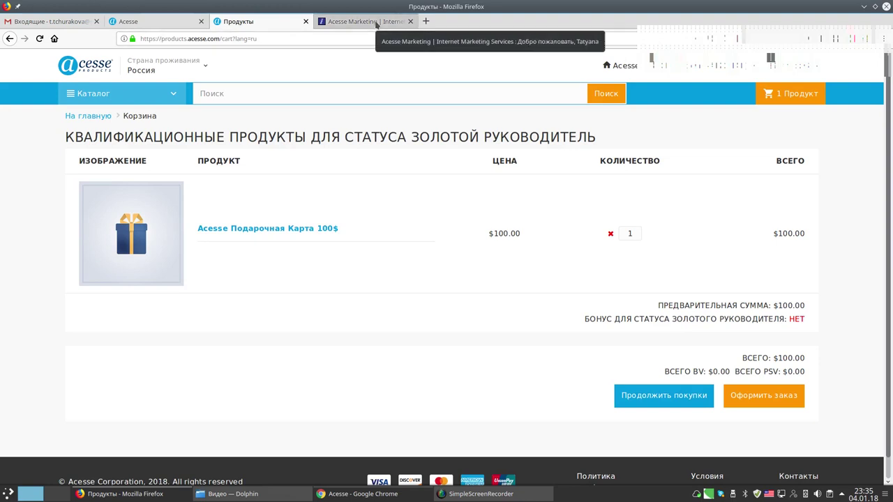
left_click(139, 21)
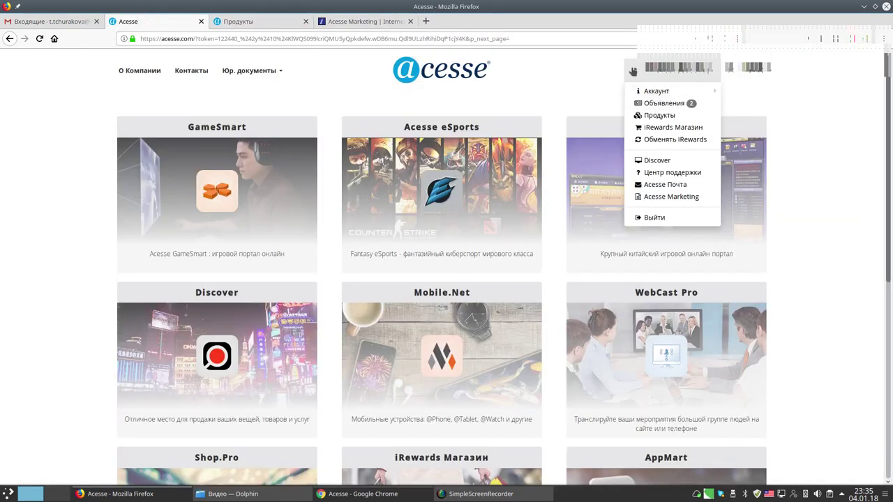
mouse_move(657, 186)
left_mouse_down()
mouse_move(636, 202)
mouse_move(686, 212)
mouse_move(705, 194)
mouse_move(643, 193)
left_mouse_up()
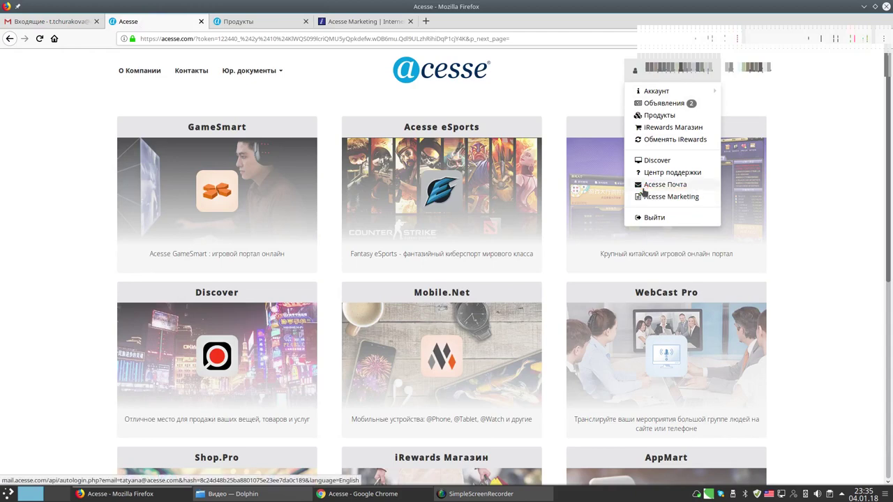
left_click(643, 196)
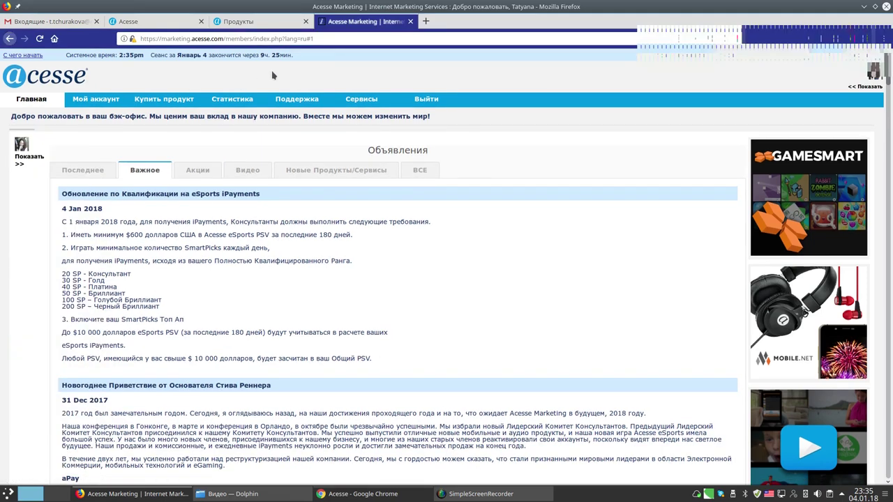
Open Пакеты для Консультантов from the Купить продукт menu.
mouse_move(155, 85)
left_mouse_down()
mouse_move(143, 83)
mouse_move(150, 117)
mouse_move(199, 100)
mouse_move(143, 85)
left_mouse_up()
left_click(151, 102)
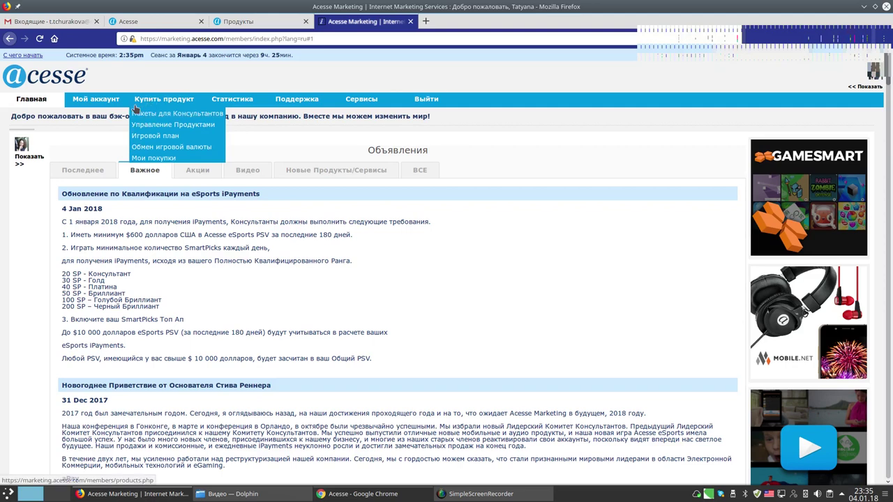
left_click(195, 114)
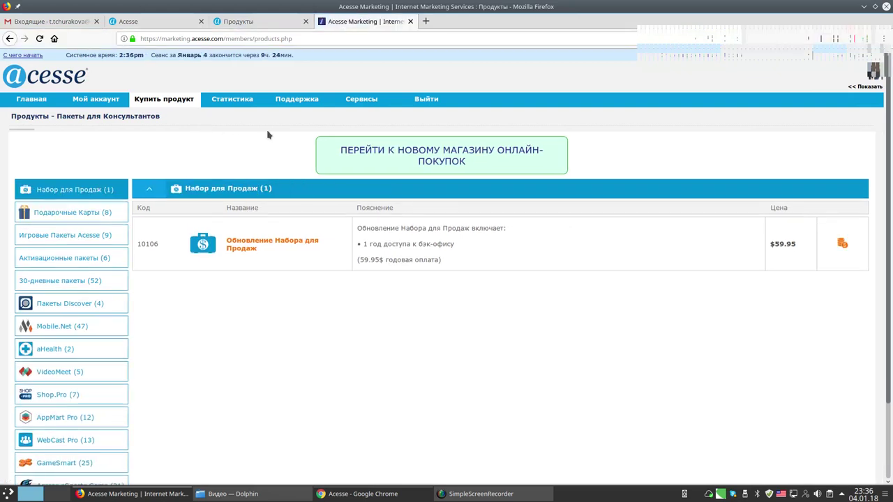
Check the Acesse products store cart tab, then return to the marketing catalogue.
mouse_move(351, 126)
left_mouse_down()
mouse_move(312, 167)
mouse_move(495, 178)
mouse_move(578, 152)
mouse_move(349, 129)
left_mouse_up()
left_click(245, 21)
left_click(361, 21)
scroll(102, 156, "down", 3)
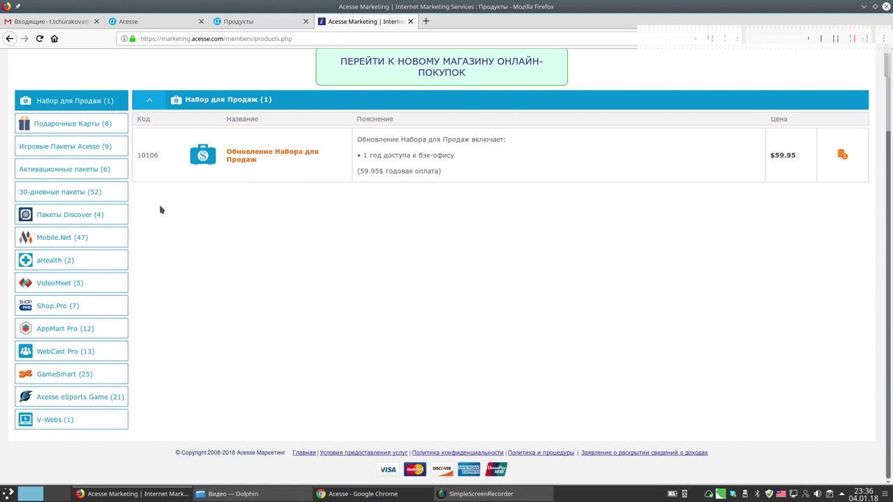
scroll(144, 227, "up", 1)
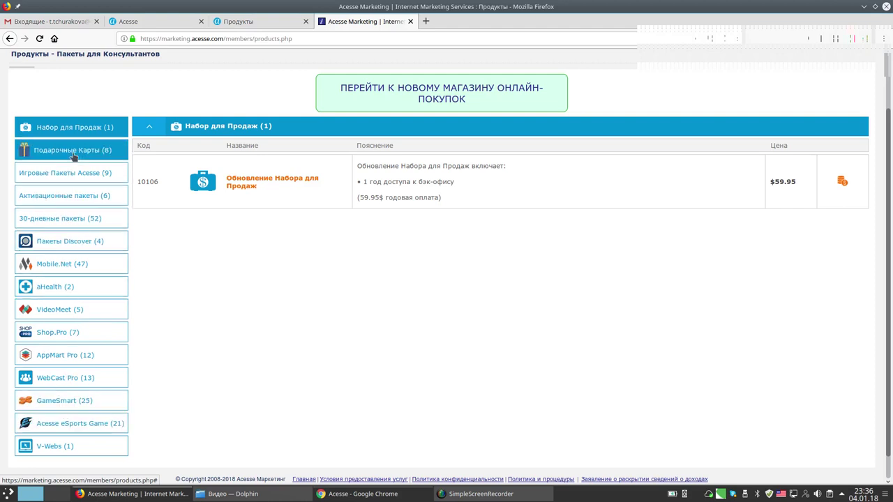
List the eight Подарочные Карты gift cards and mark the $100 card G005 row.
mouse_move(43, 139)
left_mouse_down()
mouse_move(10, 147)
mouse_move(21, 160)
mouse_move(130, 154)
mouse_move(101, 141)
mouse_move(40, 141)
left_mouse_up()
left_click(68, 152)
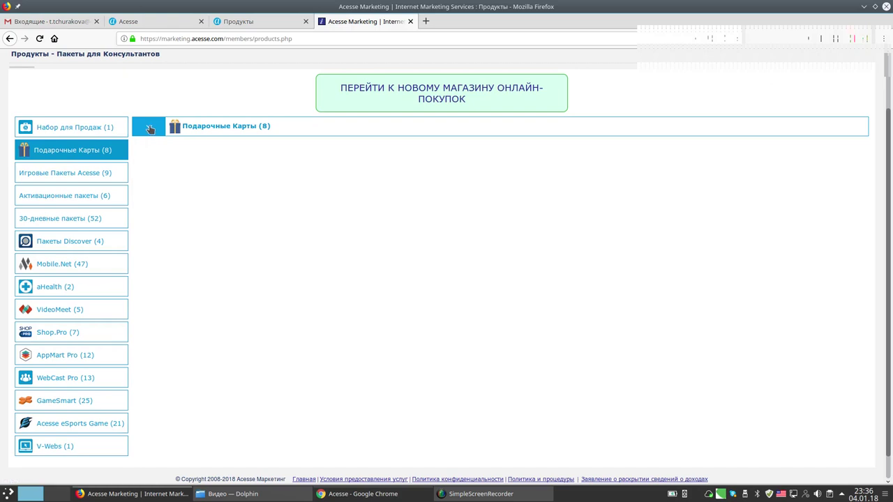
mouse_move(144, 110)
left_mouse_down()
mouse_move(141, 142)
mouse_move(160, 110)
mouse_move(140, 107)
left_mouse_up()
left_click(149, 126)
scroll(583, 212, "down", 3)
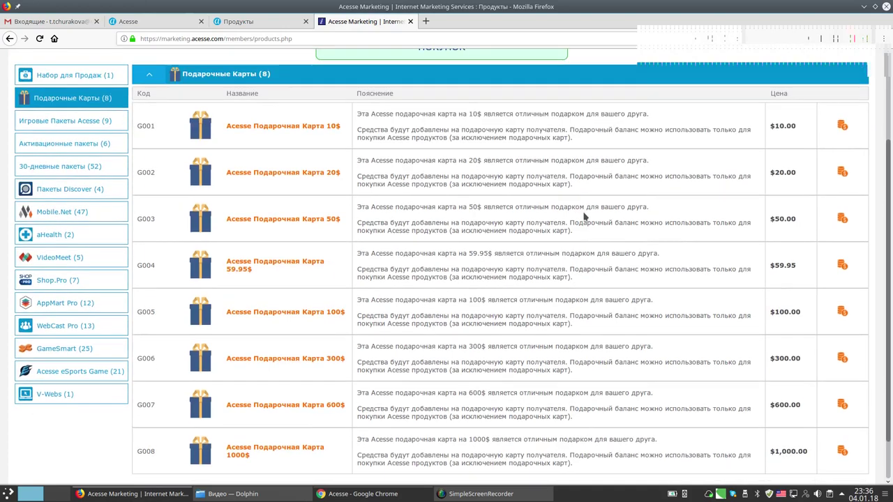
scroll(584, 217, "up", 2)
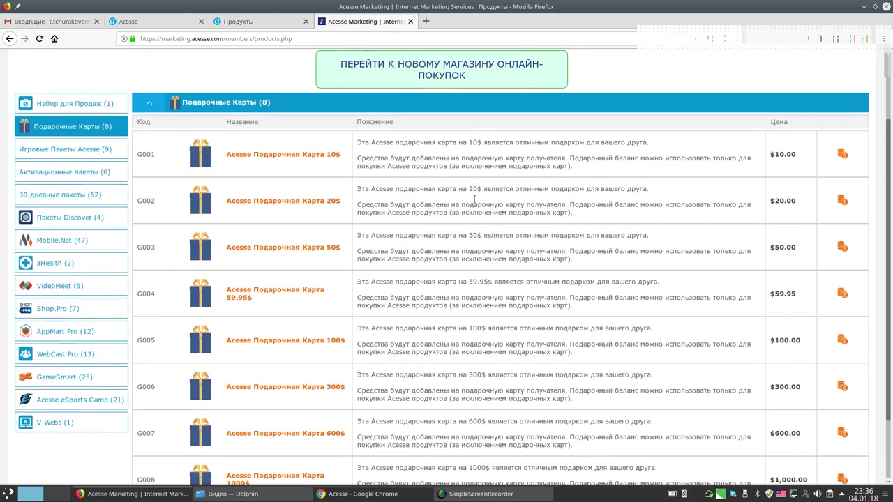
scroll(521, 342, "down", 2)
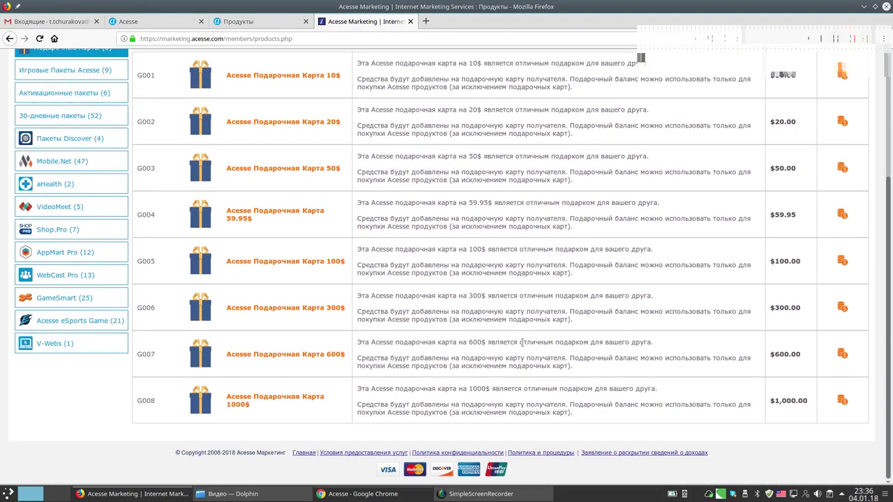
scroll(521, 342, "up", 2)
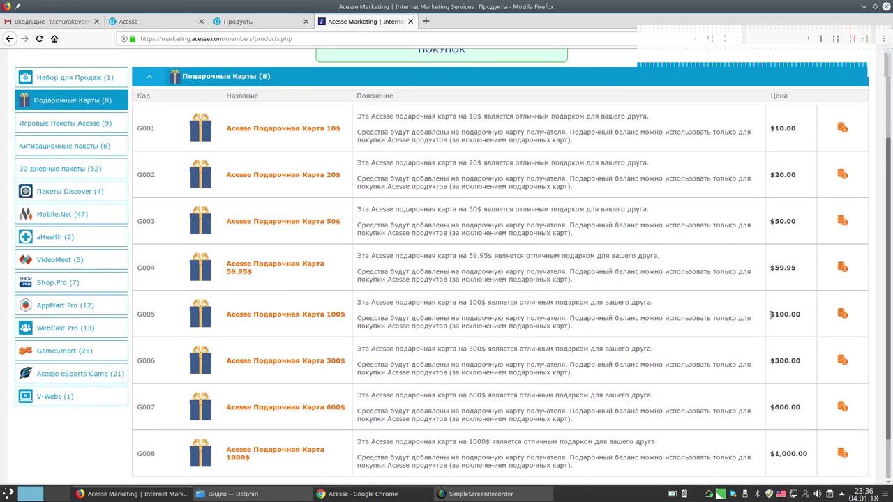
mouse_move(776, 302)
left_mouse_down()
mouse_move(791, 324)
mouse_move(799, 307)
mouse_move(775, 303)
left_mouse_up()
key("super+shift+F11")
mouse_move(843, 309)
left_mouse_down()
mouse_move(831, 324)
mouse_move(852, 310)
mouse_move(837, 301)
mouse_move(844, 316)
left_mouse_up()
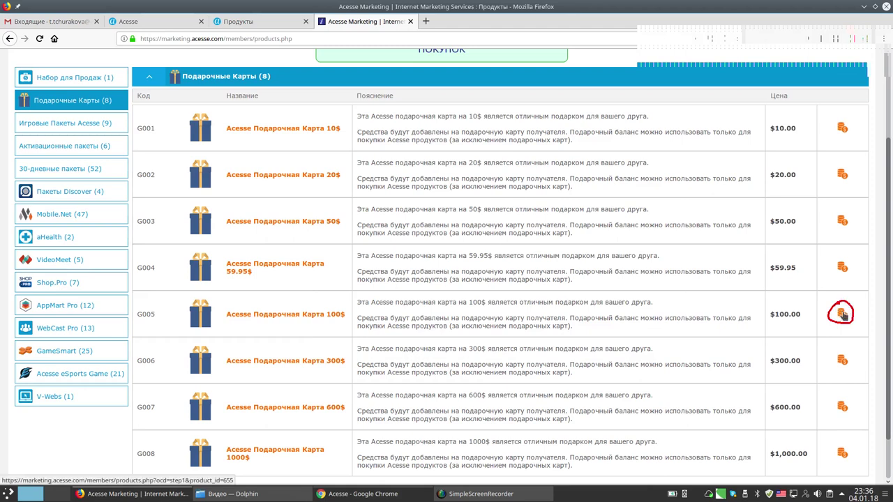
key("super+shift+F11")
Start buying gift card G005 and keep iCash balance as the payment method.
left_click(843, 316)
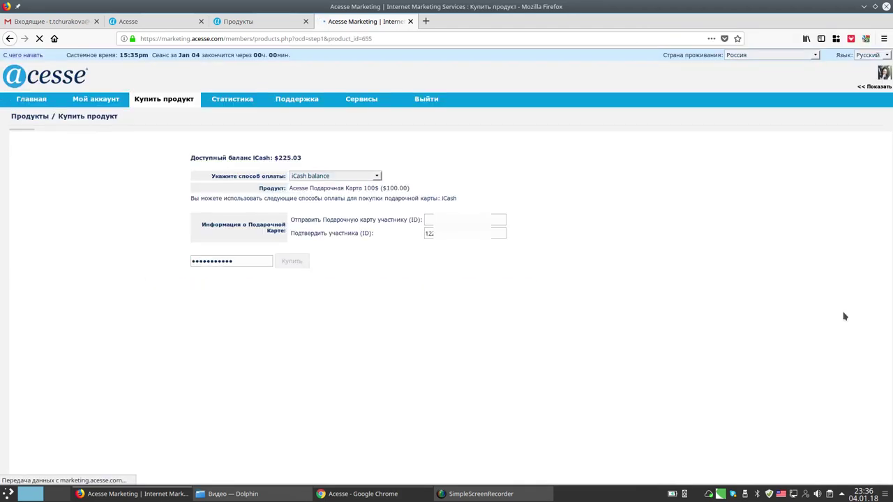
mouse_move(286, 142)
left_mouse_down()
mouse_move(193, 148)
mouse_move(234, 171)
mouse_move(305, 168)
mouse_move(286, 145)
left_mouse_up()
key("shift+super+F11")
left_click(375, 176)
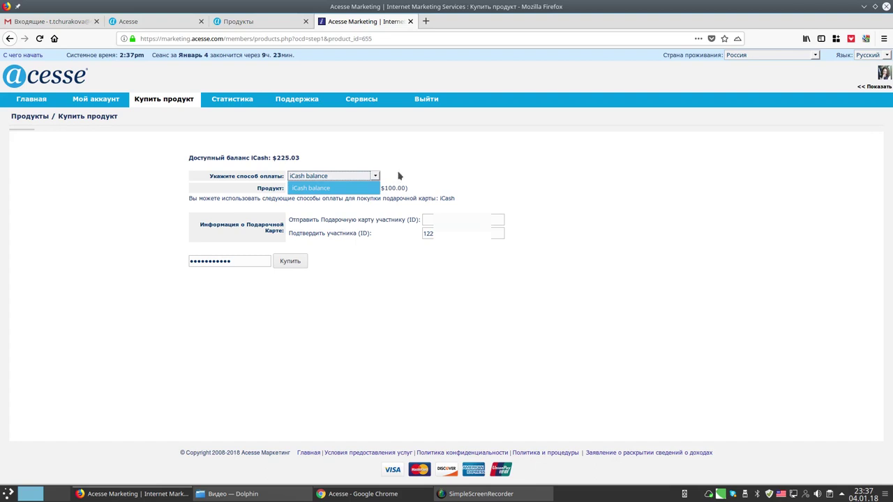
left_click(399, 176)
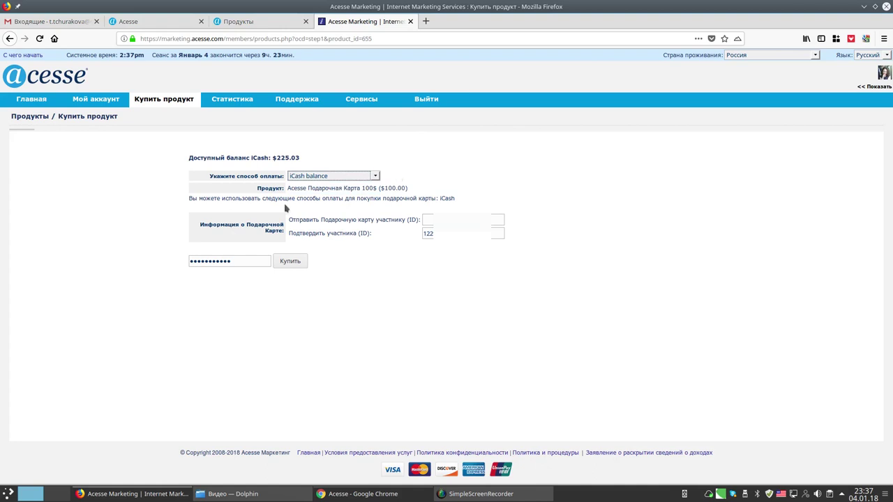
Enter the recipient's member ID, re-enter the account password, and submit the order.
mouse_move(299, 212)
left_mouse_down()
mouse_move(287, 218)
mouse_move(417, 223)
mouse_move(420, 214)
mouse_move(295, 211)
mouse_move(352, 239)
mouse_move(371, 229)
mouse_move(287, 231)
left_mouse_up()
key("shift+super+F11")
left_click(447, 219)
type("122")
mouse_move(195, 248)
left_mouse_down()
mouse_move(183, 256)
mouse_move(224, 283)
mouse_move(277, 258)
mouse_move(189, 255)
left_mouse_up()
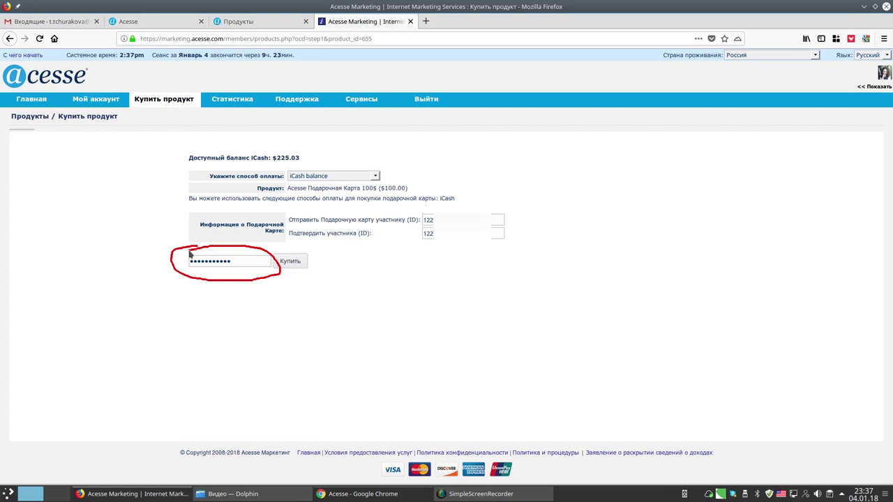
key("super+shift+F11")
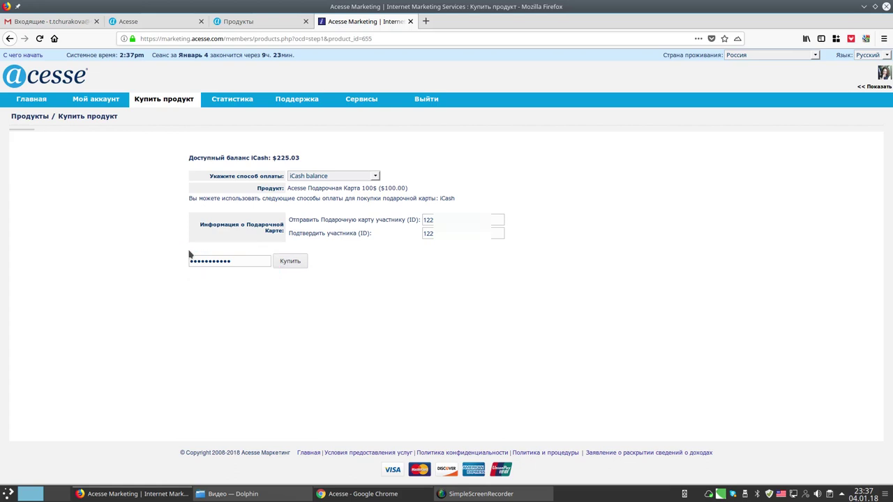
left_click_drag(248, 261, 159, 262)
key("BackSpace")
mouse_move(294, 244)
left_mouse_down()
mouse_move(266, 265)
mouse_move(314, 259)
mouse_move(294, 247)
left_mouse_up()
left_click(291, 262)
left_click(290, 262)
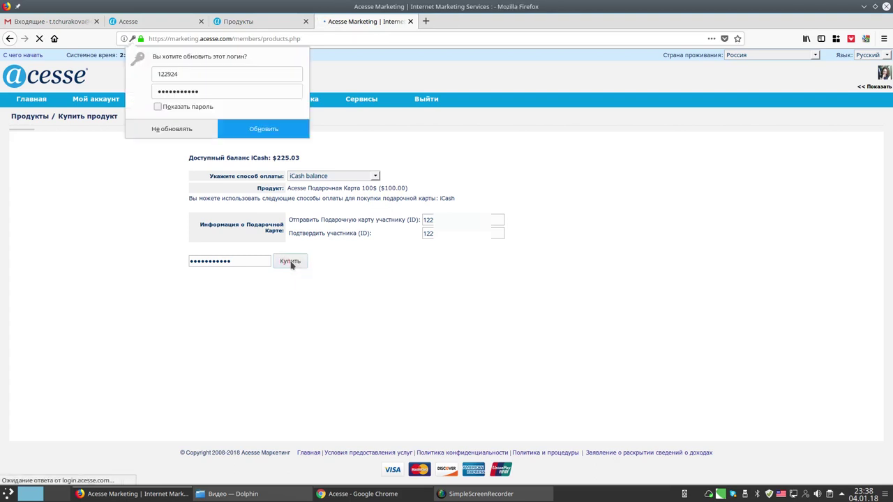
Choose Не обновлять on Firefox's login prompt, review the order summary, and confirm with Купить.
left_click(175, 132)
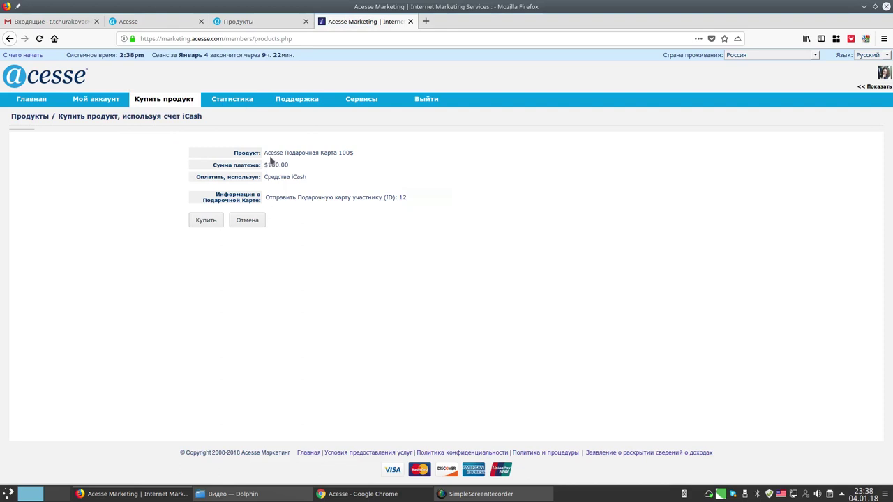
mouse_move(237, 154)
left_mouse_down()
mouse_move(206, 169)
mouse_move(356, 162)
left_mouse_up()
key("shift+super+F11")
mouse_move(217, 187)
left_mouse_down()
mouse_move(198, 202)
mouse_move(404, 206)
left_mouse_up()
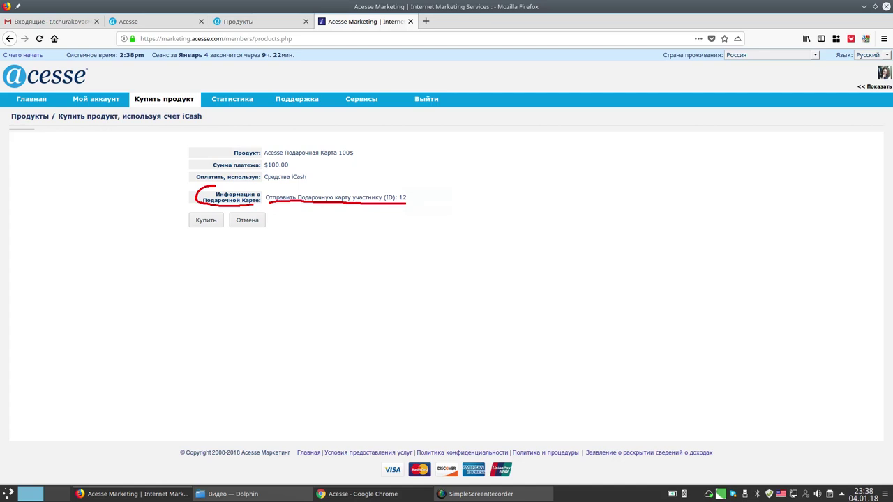
key("shift+F9")
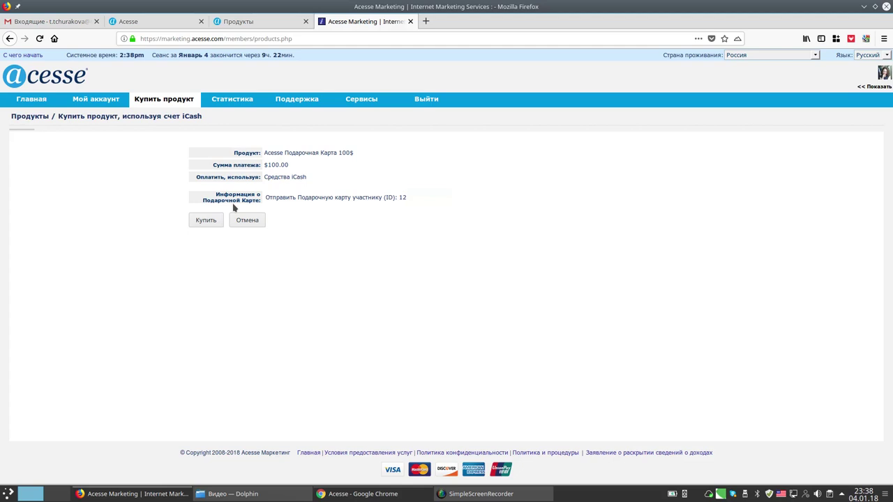
left_click_drag(197, 203, 187, 211)
left_click(201, 221)
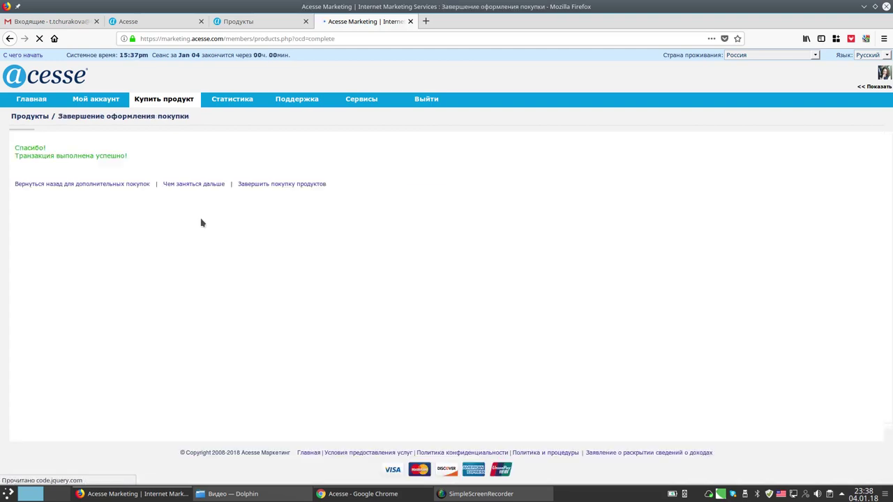
Circle and clear the success message, then bring up the Acesse Chrome window.
mouse_move(41, 135)
left_mouse_down()
mouse_move(23, 136)
mouse_move(59, 167)
mouse_move(132, 165)
mouse_move(110, 139)
mouse_move(32, 136)
left_mouse_up()
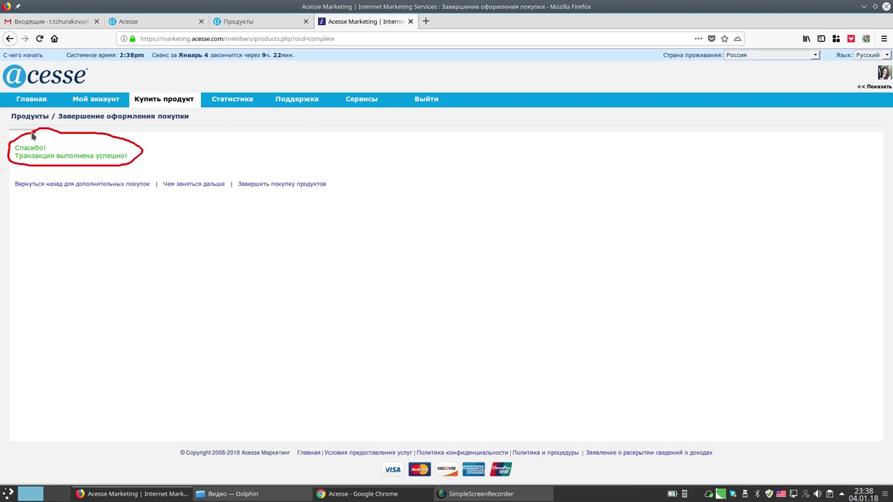
key("shift+super+F11")
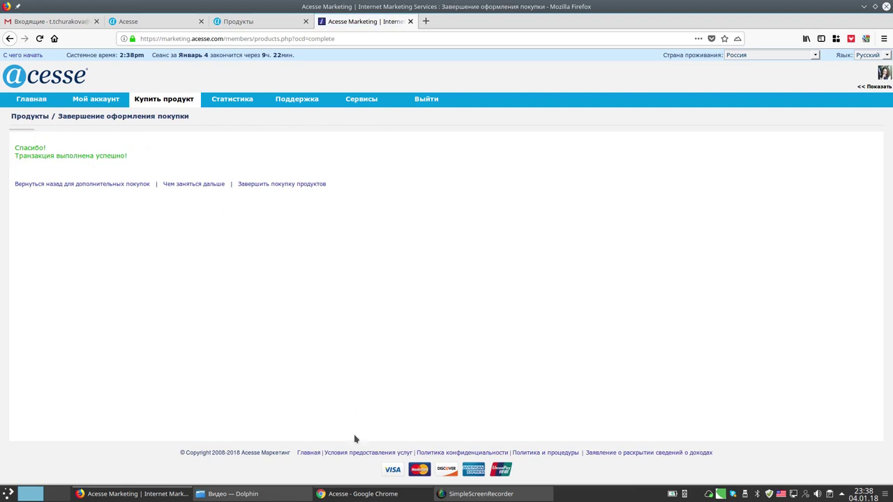
left_click(354, 495)
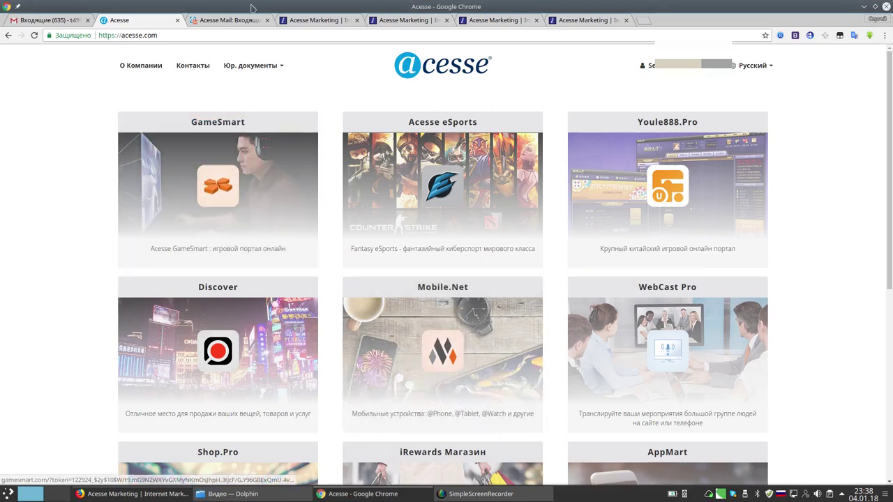
Open Мой аккаунт > Обзор on the members tab and underline the gift card balance.
left_click(319, 23)
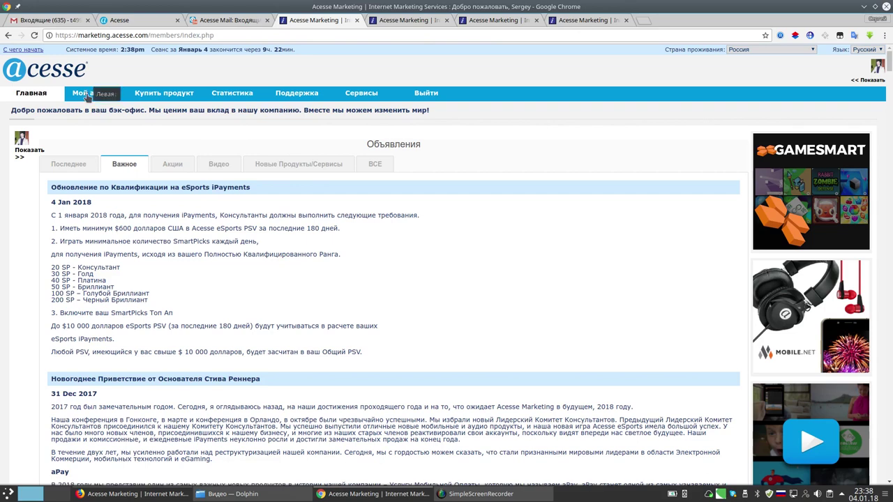
mouse_move(87, 94)
left_click(75, 109)
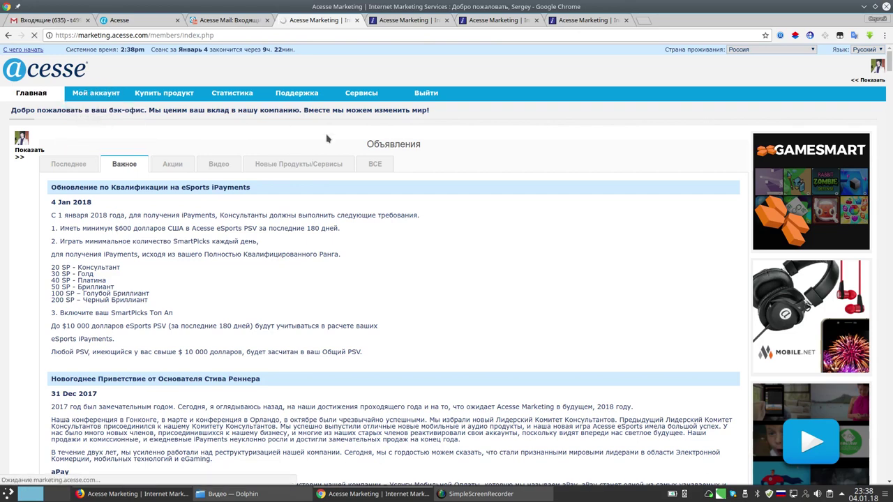
mouse_move(14, 341)
left_mouse_down()
mouse_move(21, 349)
mouse_move(89, 352)
mouse_move(141, 346)
left_mouse_up()
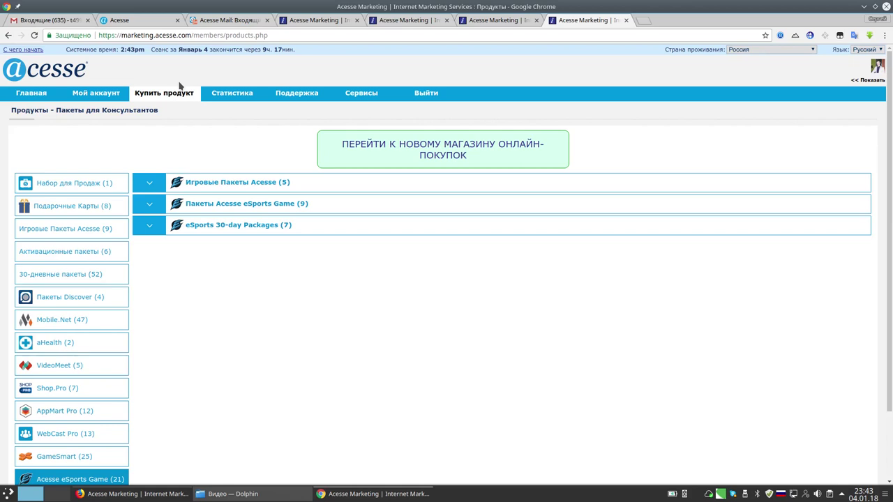
Expand Игровые Пакеты Acesse and highlight Game Package I's $300.00 price.
scroll(112, 332, "down", 3)
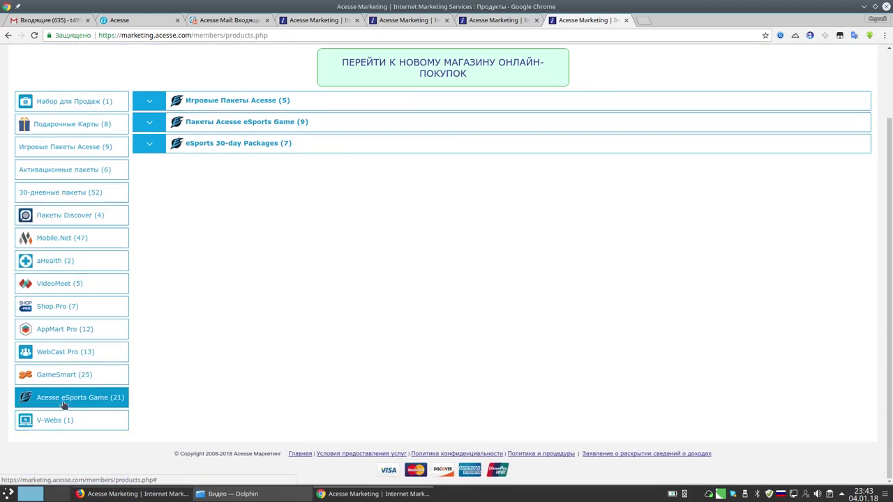
scroll(236, 182, "up", 3)
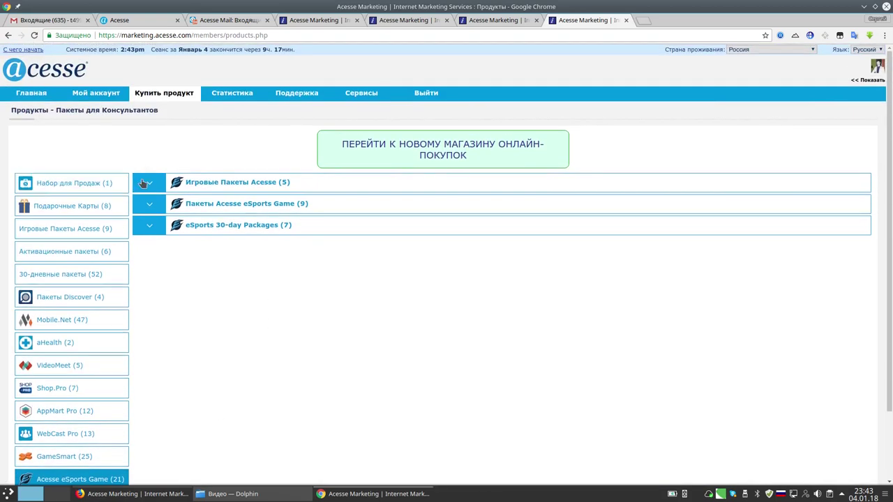
left_click(138, 183)
mouse_move(809, 219)
left_mouse_down()
mouse_move(776, 266)
mouse_move(747, 222)
left_mouse_up()
key("super+shift+F11")
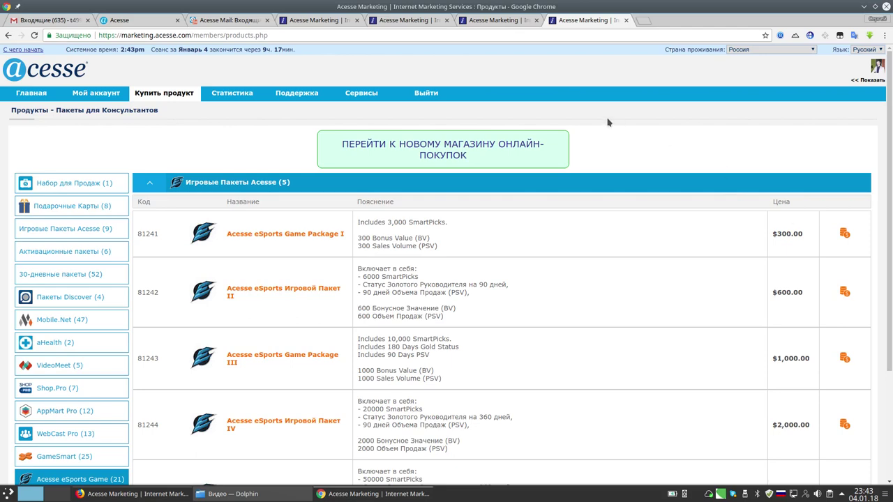
Show Ежедневная Статистика and circle the January 3 available iCash balance.
left_click(488, 20)
scroll(596, 282, "down", 1)
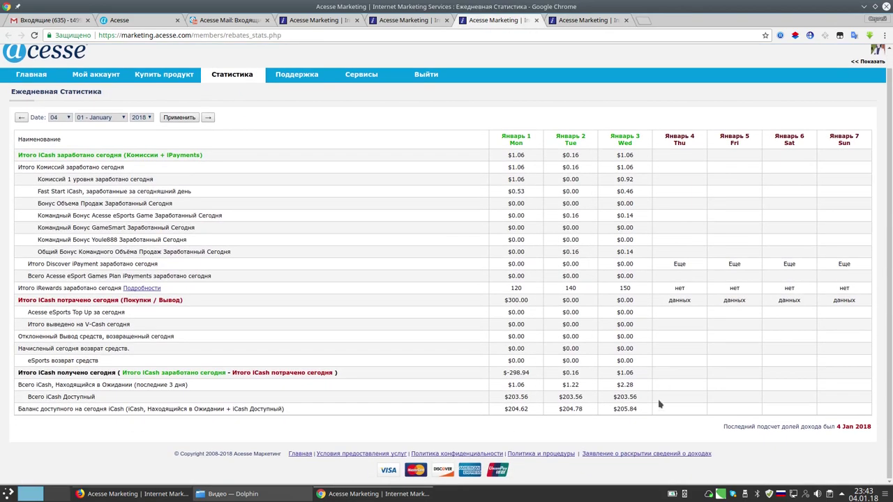
mouse_move(637, 394)
left_mouse_down()
mouse_move(610, 395)
mouse_move(628, 402)
mouse_move(638, 394)
left_mouse_up()
scroll(641, 394, "up", 1)
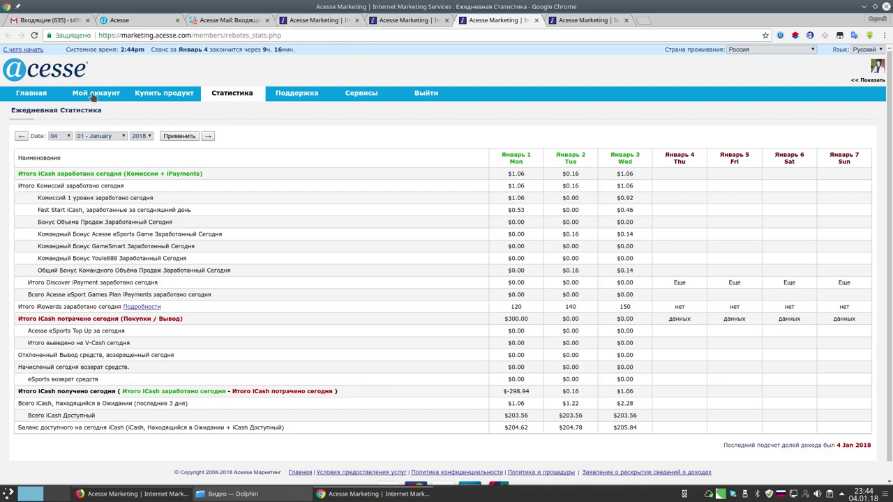
Reveal iCash balances on Обзор, marking $204.63 available and the $100.00 gift card balance.
mouse_move(94, 94)
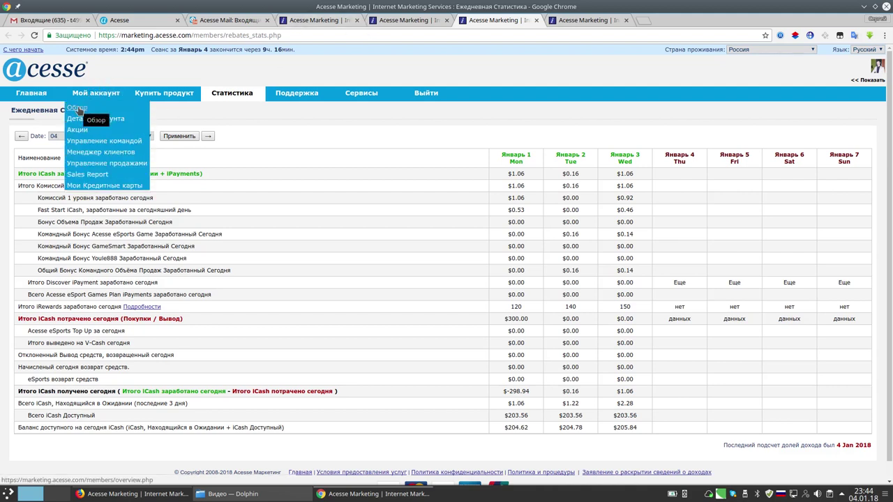
left_click(78, 109)
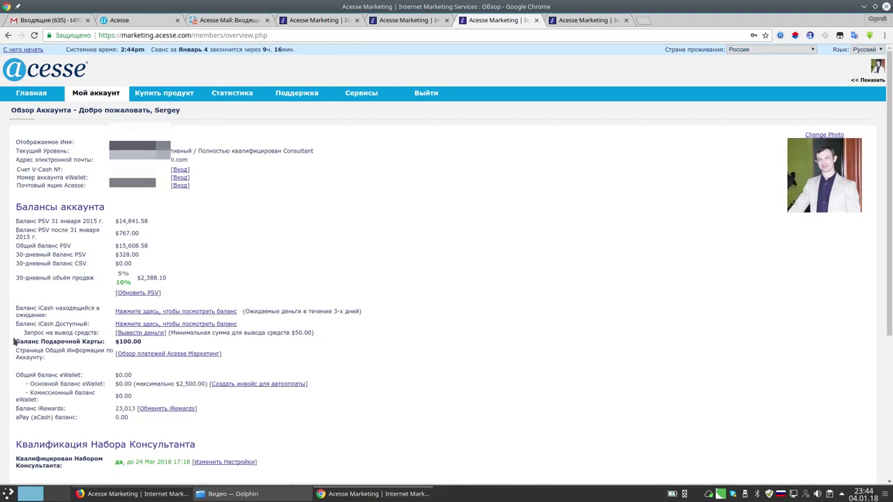
mouse_move(16, 334)
left_mouse_down()
mouse_move(12, 347)
mouse_move(140, 349)
left_mouse_up()
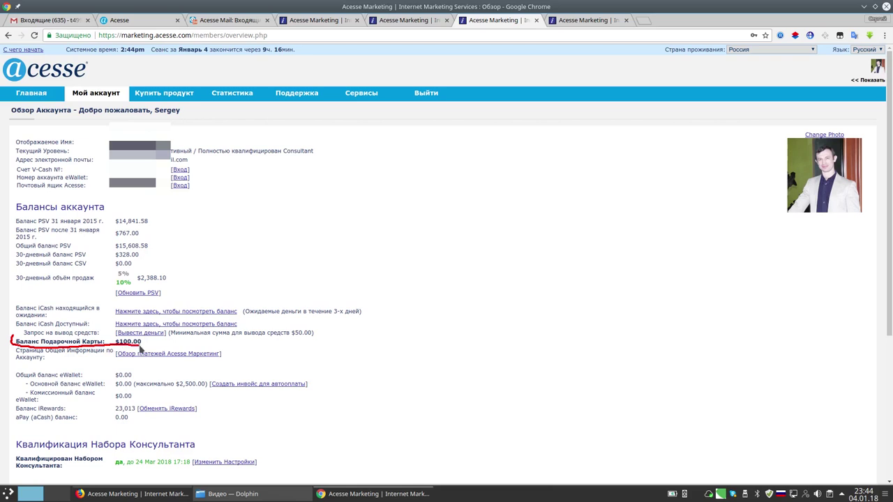
left_click(159, 326)
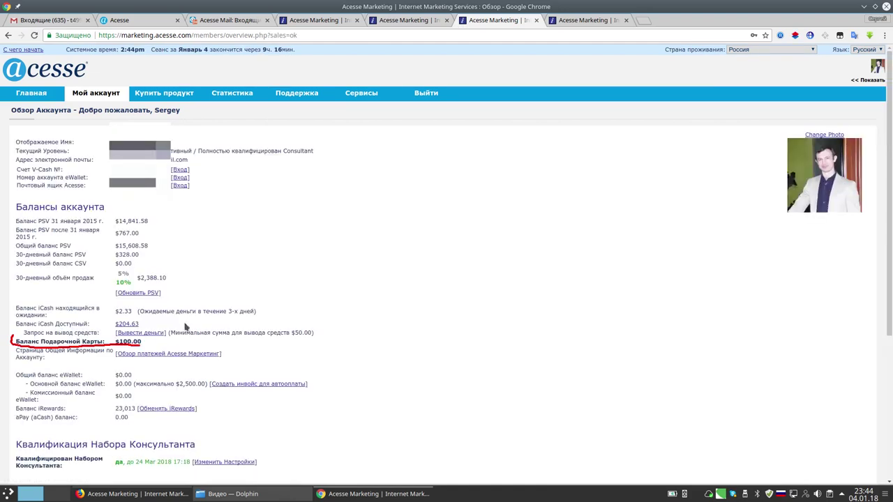
mouse_move(130, 320)
left_mouse_down()
mouse_move(114, 321)
mouse_move(145, 327)
mouse_move(128, 322)
left_mouse_up()
left_click_drag(26, 333, 91, 326)
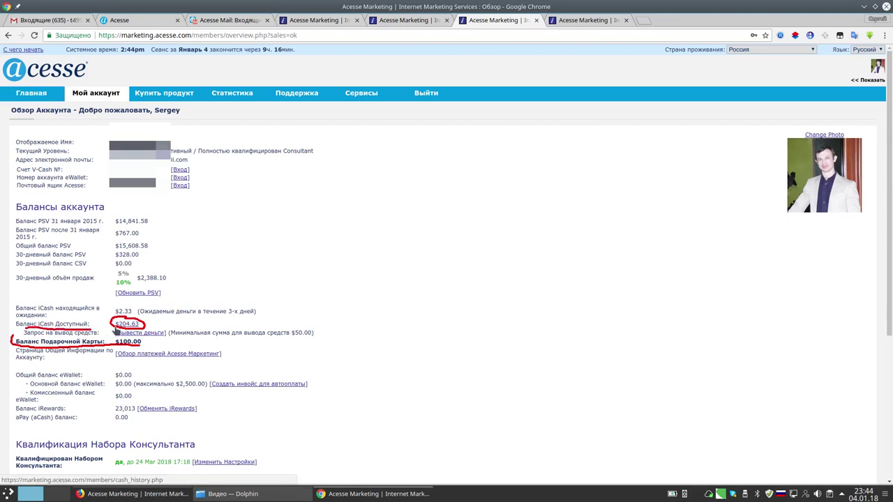
mouse_move(115, 333)
left_mouse_down()
mouse_move(110, 345)
mouse_move(136, 351)
mouse_move(118, 339)
left_mouse_up()
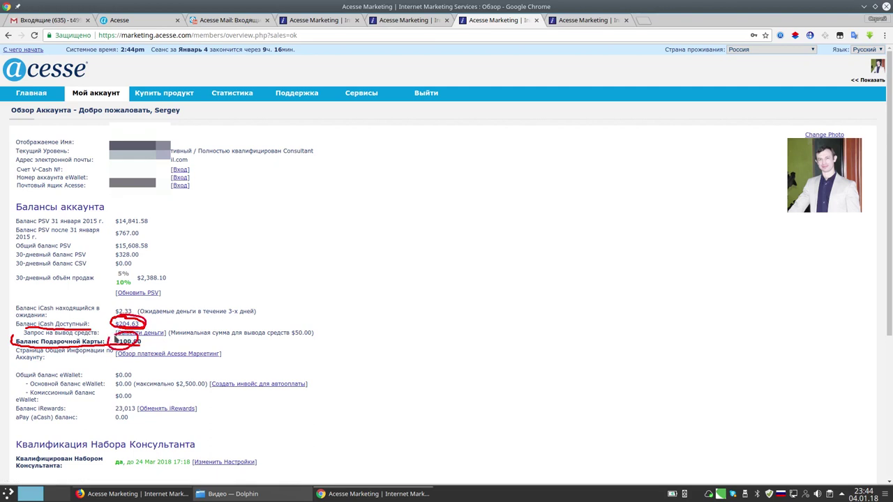
key("shift+super+F11")
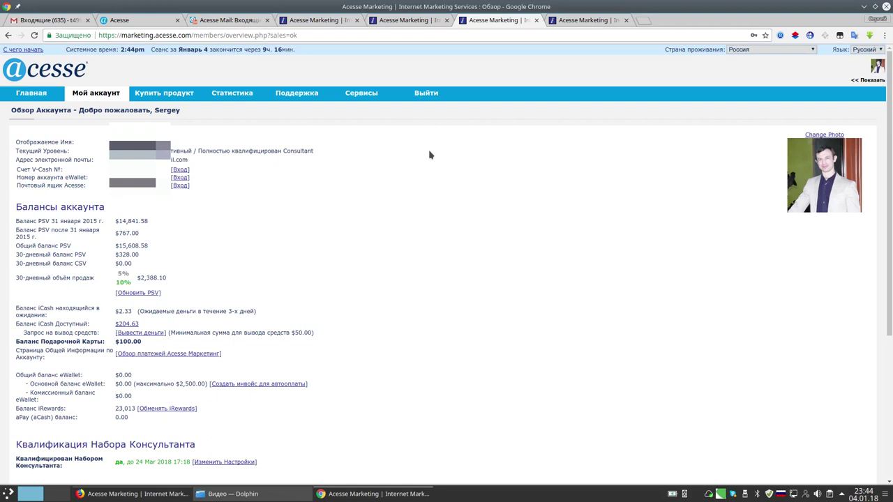
left_click(399, 18)
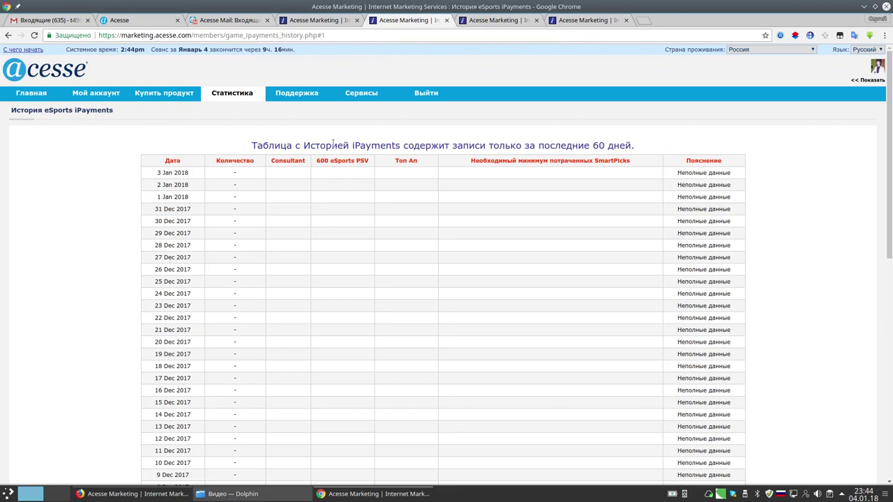
Circle the 600 eSports PSV column header in the iPayments history table.
mouse_move(323, 156)
left_mouse_down()
mouse_move(311, 168)
mouse_move(346, 174)
mouse_move(378, 160)
mouse_move(317, 155)
left_mouse_up()
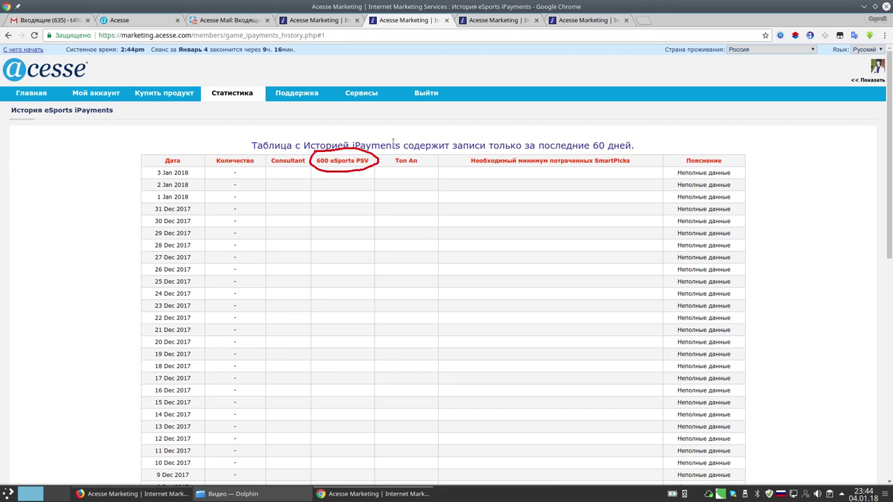
key("shift+super+F11")
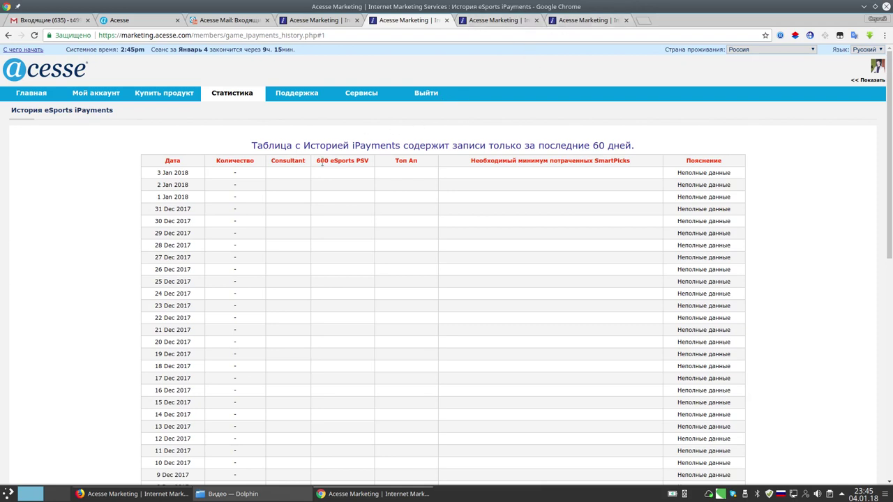
mouse_move(320, 155)
left_mouse_down()
mouse_move(312, 164)
mouse_move(383, 173)
mouse_move(302, 157)
left_mouse_up()
Return to the product packages page and highlight the product purchasing section.
left_click(585, 21)
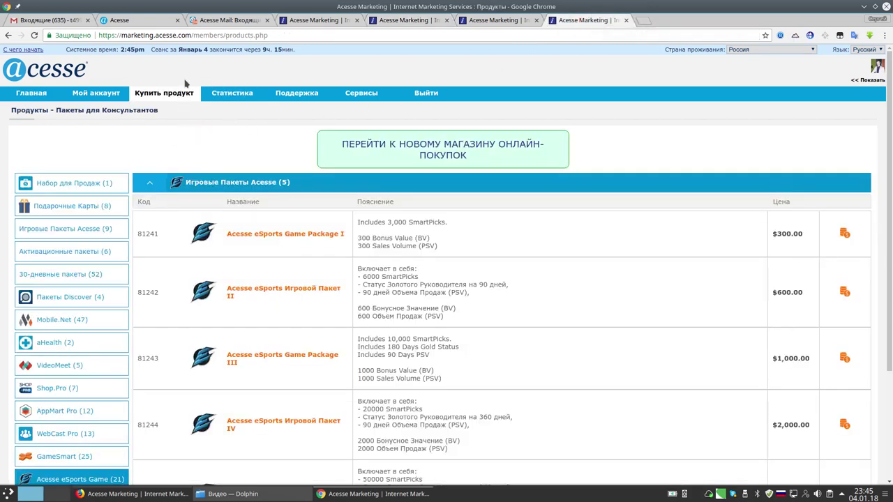
mouse_move(164, 74)
left_mouse_down()
mouse_move(135, 103)
mouse_move(192, 74)
mouse_move(172, 76)
mouse_move(161, 110)
left_mouse_up()
mouse_move(164, 102)
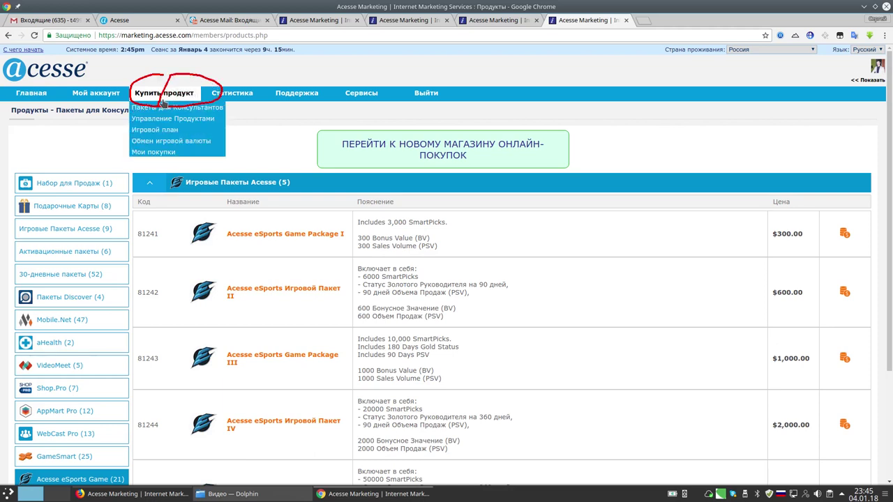
key("shift+F9")
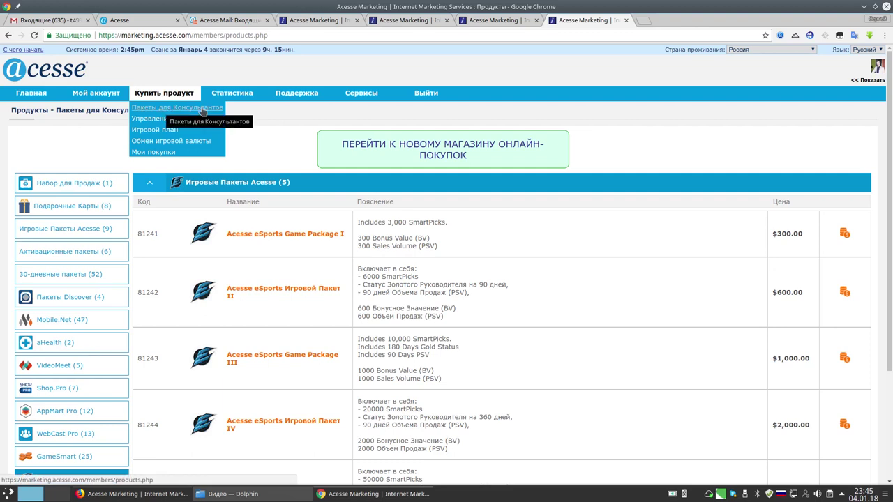
Mark the Acesse eSports Game category and the collapsed Игровые Пакеты Acesse heading.
scroll(84, 314, "down", 3)
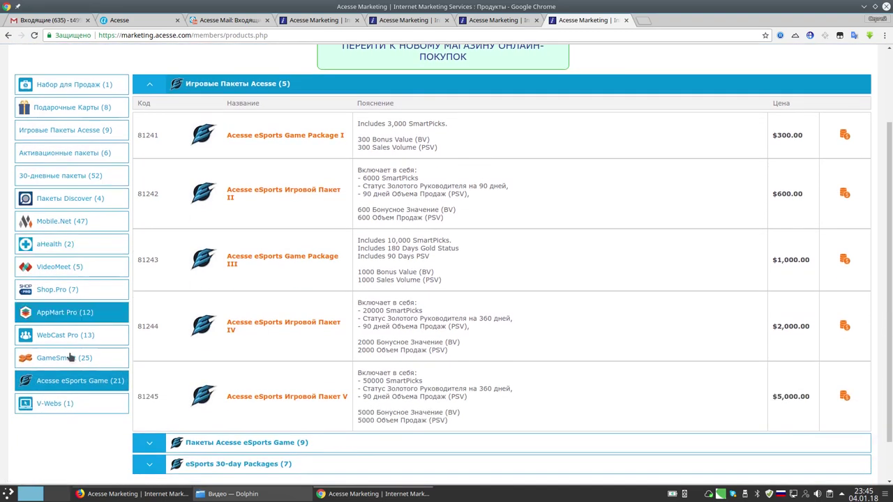
mouse_move(47, 372)
left_mouse_down()
mouse_move(9, 384)
mouse_move(70, 394)
mouse_move(126, 388)
mouse_move(43, 371)
left_mouse_up()
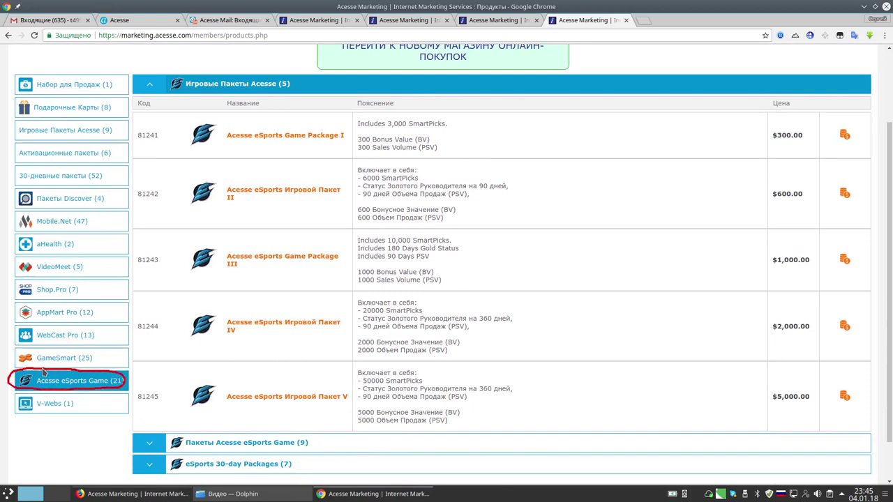
scroll(93, 281, "up", 3)
left_click(150, 183)
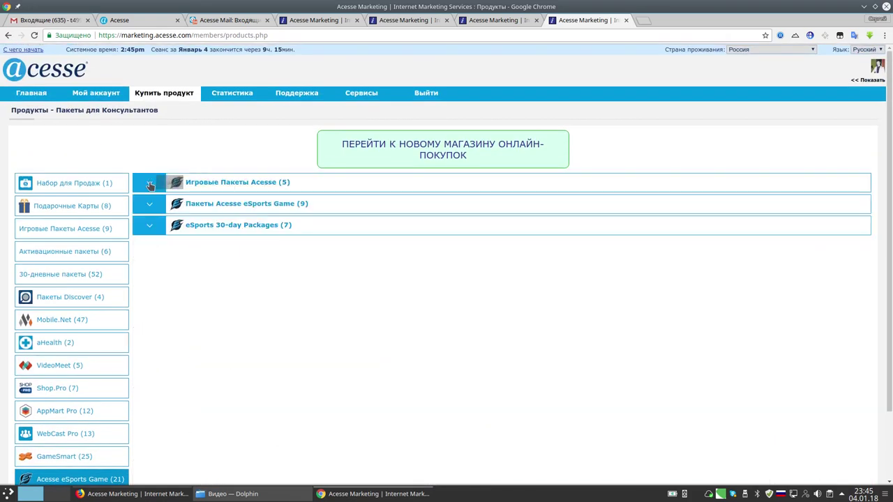
mouse_move(155, 167)
left_mouse_down()
mouse_move(135, 183)
mouse_move(161, 187)
mouse_move(152, 168)
mouse_move(188, 192)
mouse_move(265, 199)
mouse_move(300, 190)
left_mouse_up()
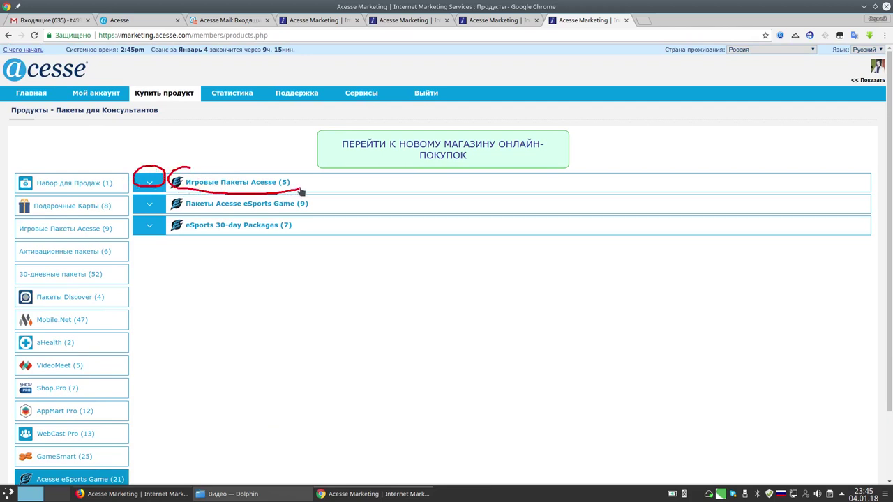
key("shift+super+F11")
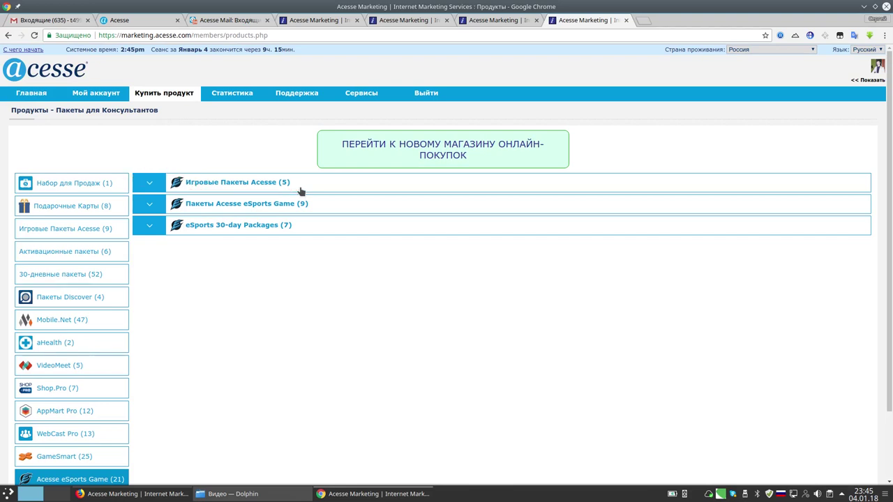
Expand the Игровые Пакеты Acesse table and mark Package I's $300.00 price and purchase option.
left_click(145, 184)
scroll(530, 253, "down", 1)
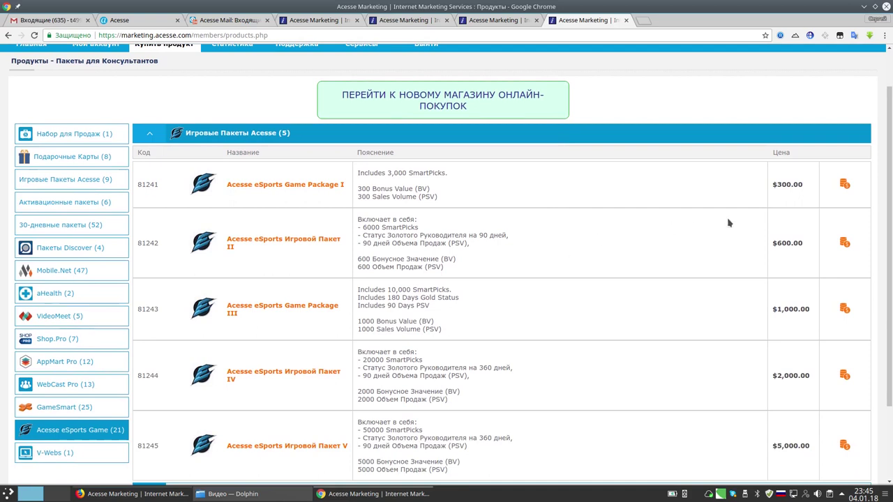
scroll(728, 223, "up", 1)
mouse_move(781, 213)
left_mouse_down()
mouse_move(768, 240)
mouse_move(813, 227)
mouse_move(777, 213)
left_mouse_up()
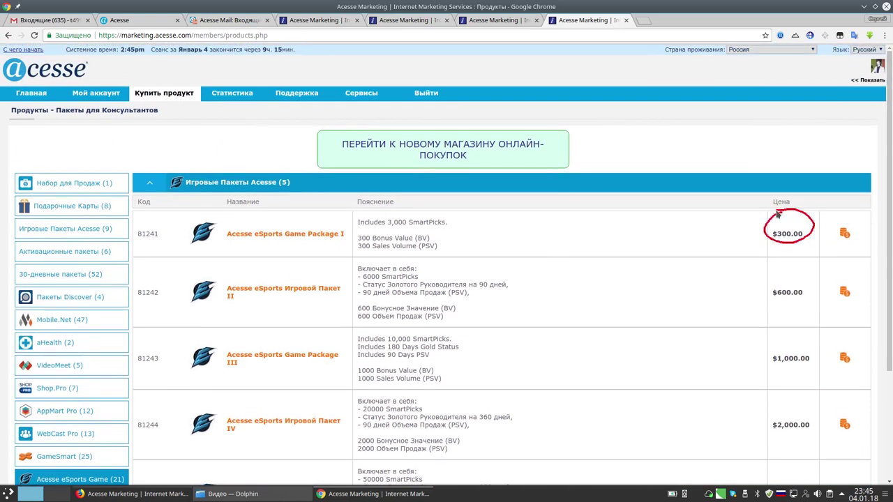
mouse_move(841, 223)
left_mouse_down()
mouse_move(857, 244)
mouse_move(835, 225)
left_mouse_up()
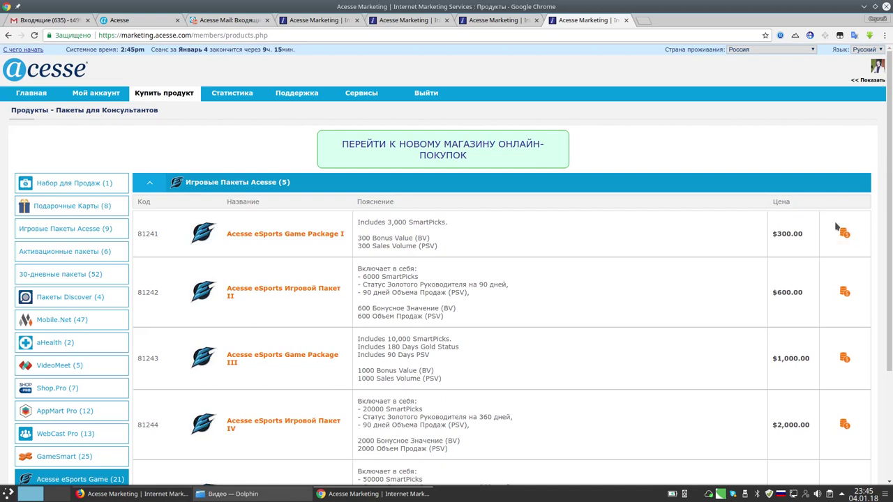
Start buying eSports Game Package I, zoom to 110%, and highlight the $204.63 available iCash.
left_click(844, 233)
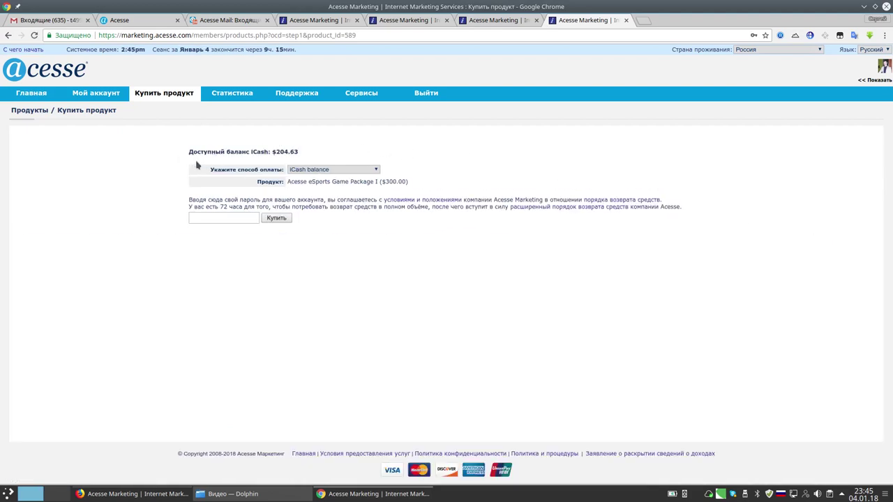
key("ctrl+plus")
key("ctrl+plus")
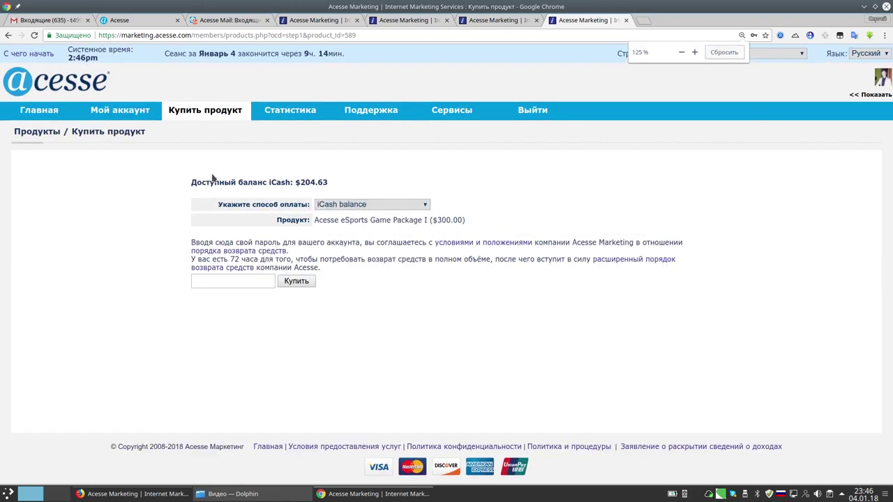
key("ctrl+minus")
left_click_drag(190, 169, 315, 175)
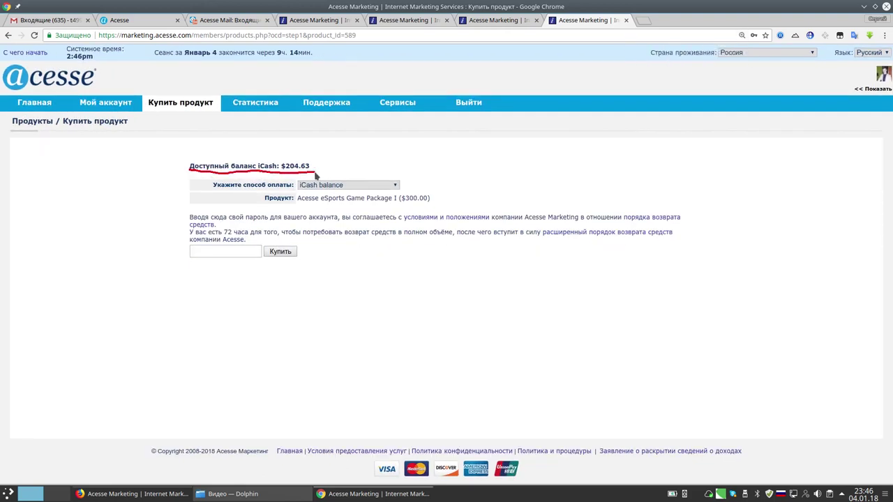
key("shift+super+F11")
Mark the iCash balance payment method and $300.00 price, then show the payment method list.
mouse_move(350, 168)
left_mouse_down()
mouse_move(303, 176)
mouse_move(361, 199)
mouse_move(421, 180)
mouse_move(345, 172)
left_mouse_up()
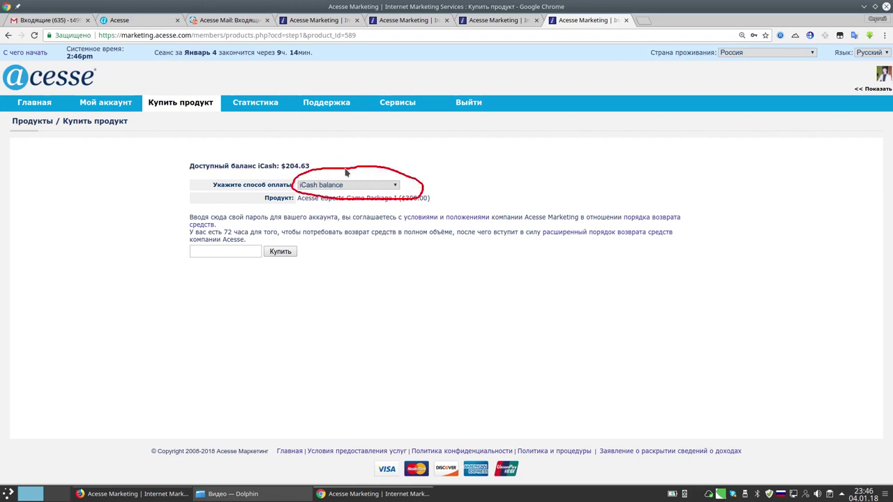
key("shift+super+F11")
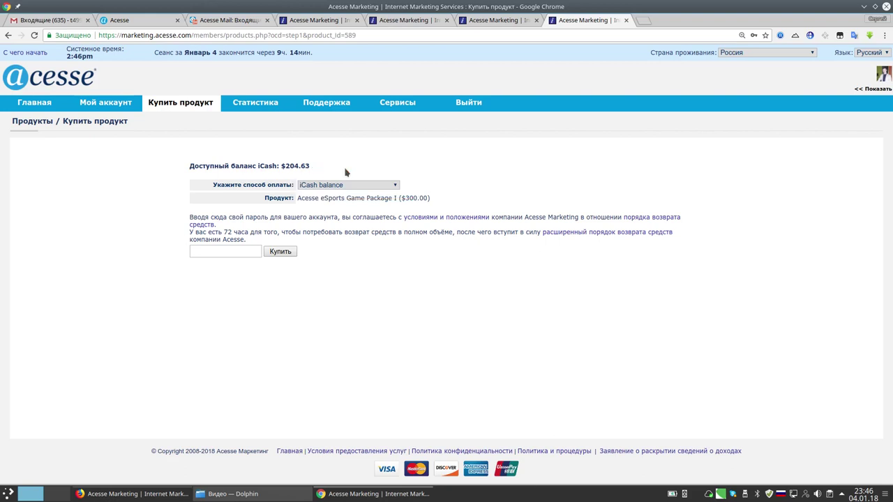
mouse_move(406, 192)
left_mouse_down()
mouse_move(425, 205)
mouse_move(403, 194)
left_mouse_up()
key("shift+super+F11")
left_click(394, 186)
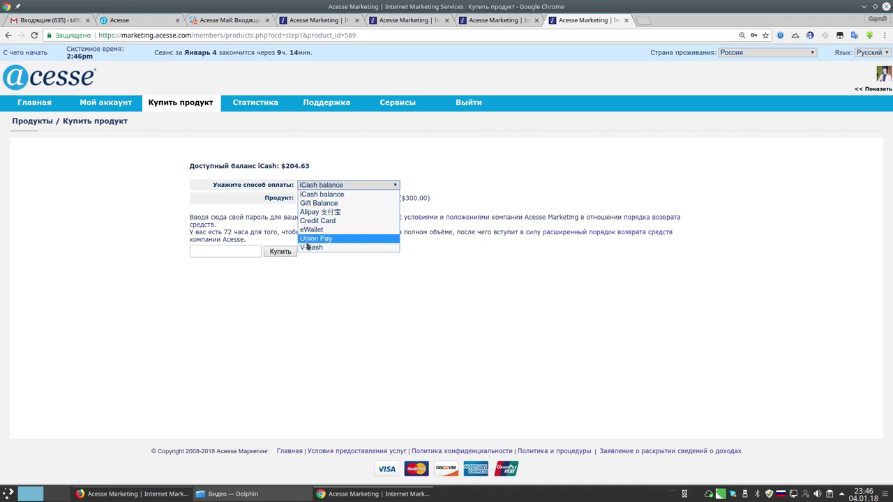
Pay for Package I with Gift Balance and the account password, confirming through to the success message.
left_click(325, 203)
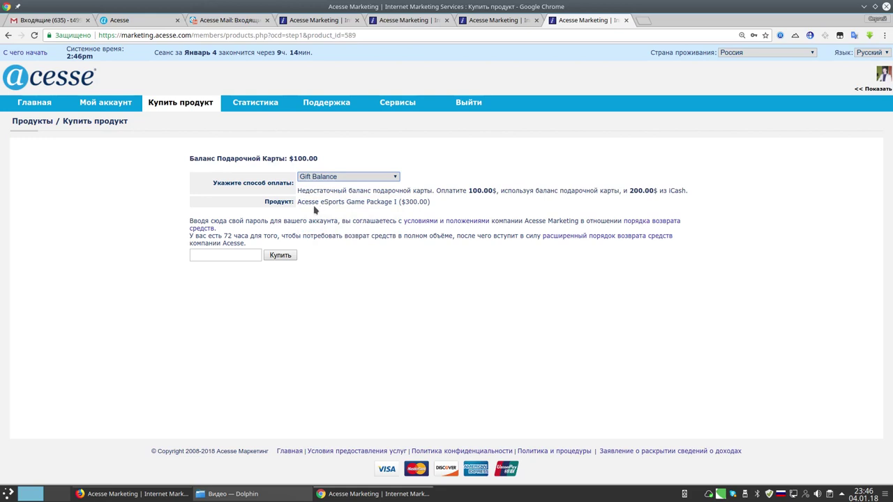
left_click_drag(300, 197, 688, 201)
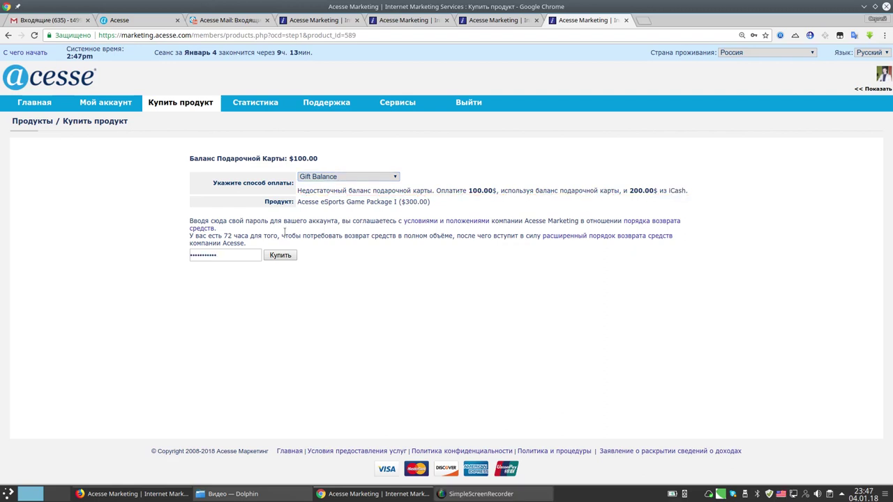
left_click(280, 256)
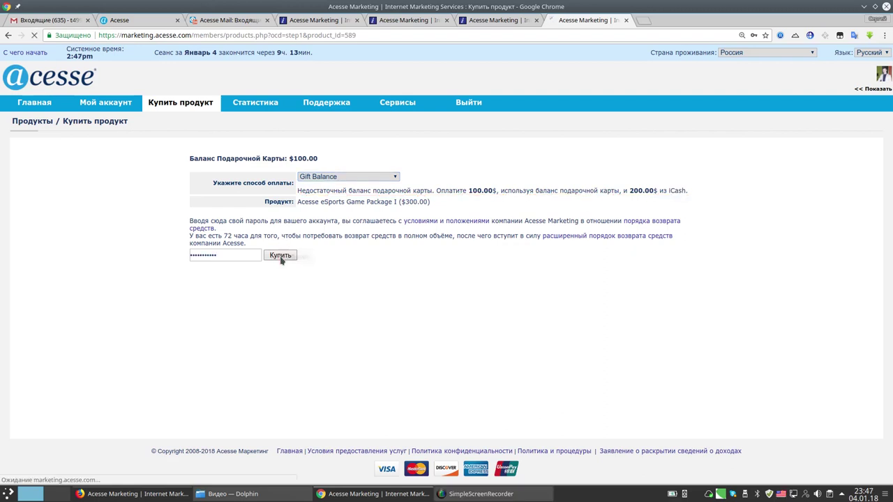
left_click(203, 213)
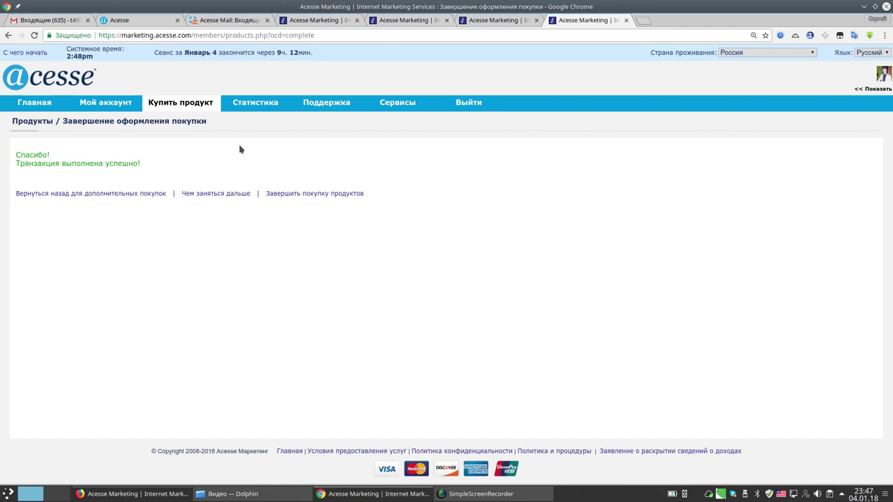
mouse_move(25, 144)
left_mouse_down()
mouse_move(87, 176)
mouse_move(157, 172)
left_mouse_up()
key("super+shift+F11")
Open Мой аккаунт > Обзор and underline the gift card balance, now $0.00.
mouse_move(103, 103)
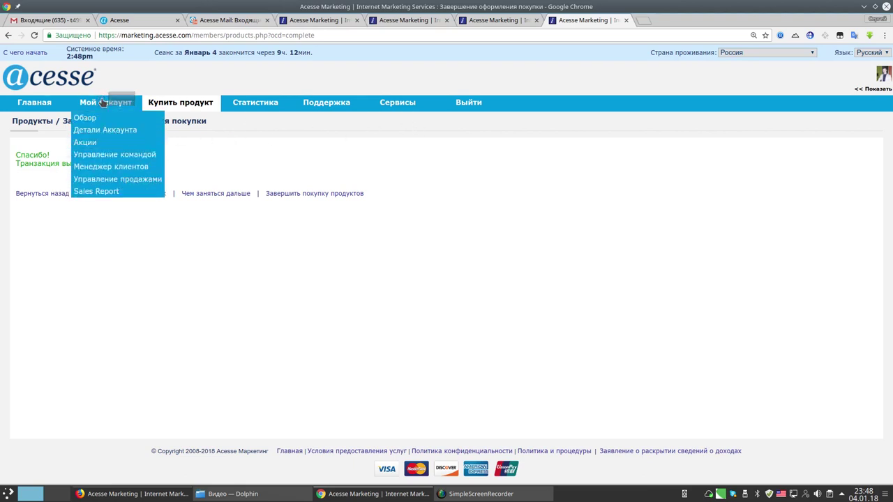
left_click(84, 118)
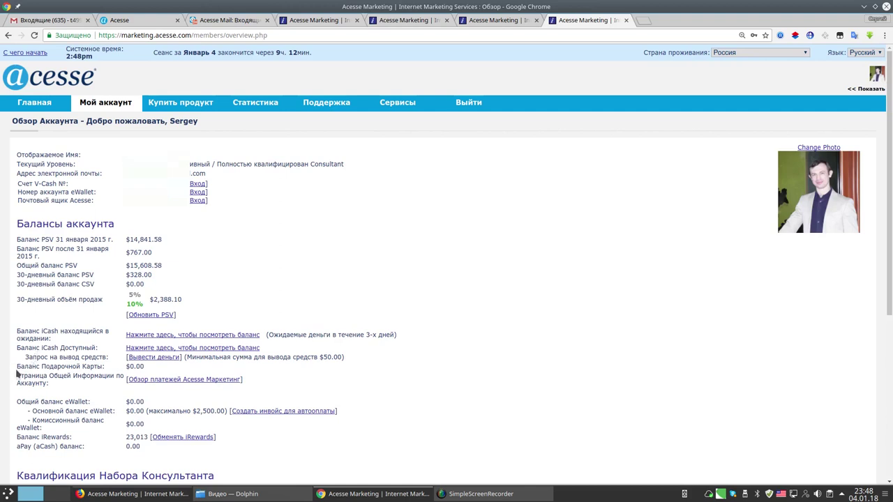
mouse_move(17, 373)
left_mouse_down()
mouse_move(15, 363)
mouse_move(9, 373)
left_mouse_up()
left_click_drag(13, 372, 146, 374)
mouse_move(257, 106)
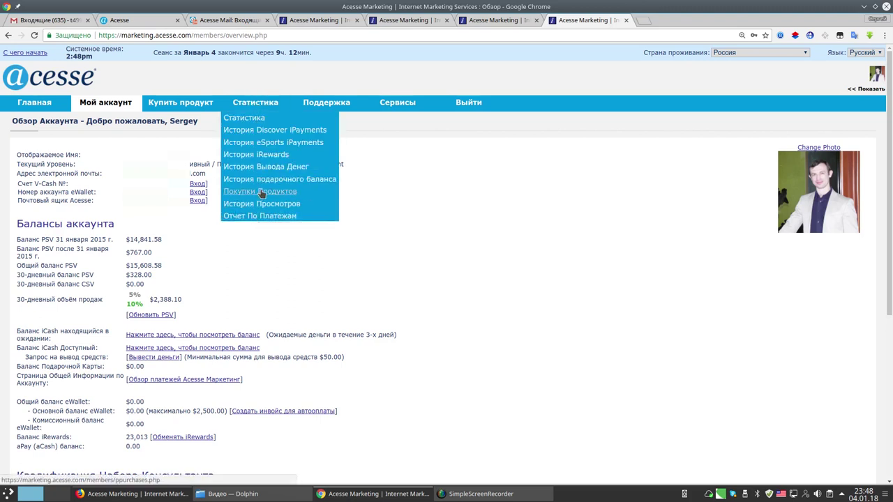
Open product purchases history in a new tab and mark both $300.00 purchases and the 1 Jan 2018 17:44 date.
right_click(260, 192)
left_click(293, 200)
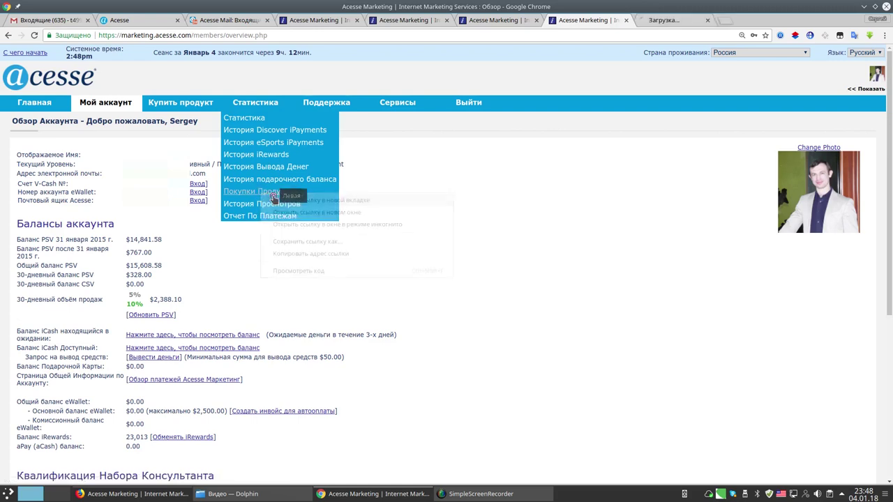
left_click(657, 22)
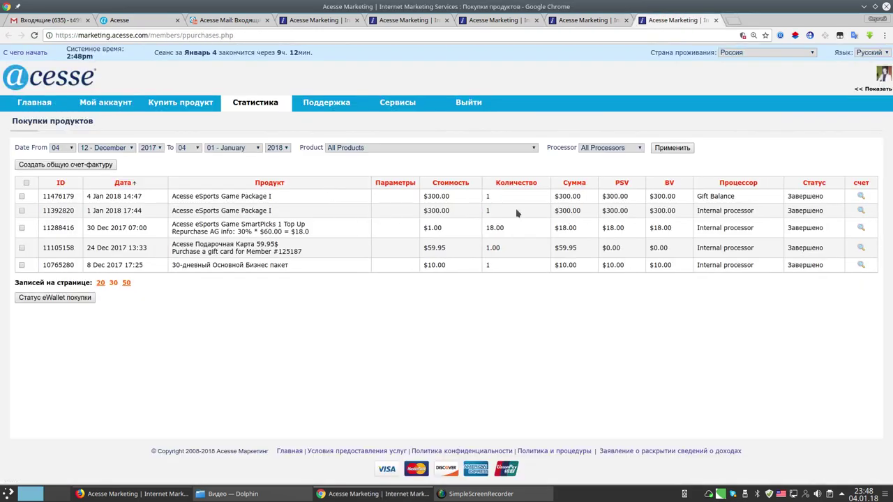
mouse_move(438, 206)
left_mouse_down()
mouse_move(412, 213)
mouse_move(468, 212)
mouse_move(430, 202)
left_mouse_up()
mouse_move(94, 205)
left_mouse_down()
mouse_move(82, 212)
mouse_move(145, 216)
left_mouse_up()
mouse_move(438, 191)
left_mouse_down()
mouse_move(422, 203)
mouse_move(457, 200)
mouse_move(431, 194)
left_mouse_up()
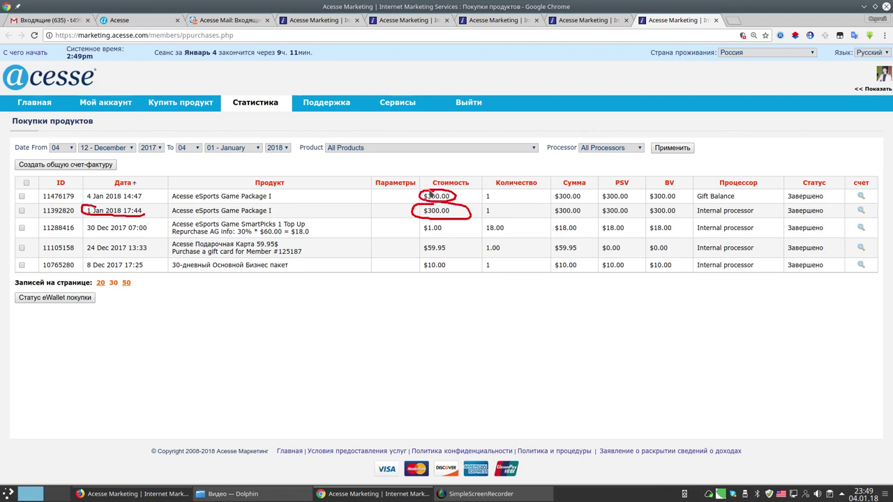
mouse_move(93, 188)
left_mouse_down()
mouse_move(85, 196)
mouse_move(138, 203)
left_mouse_up()
key("super+shift+F11")
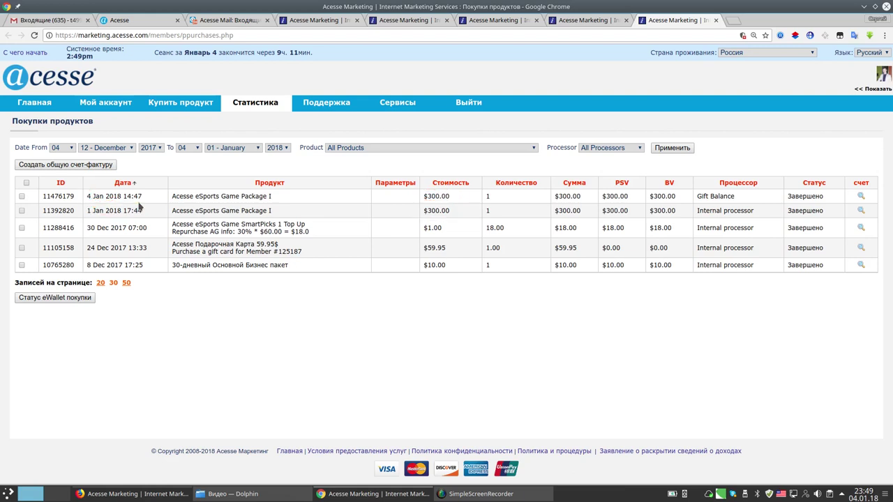
Highlight the latest purchases' invoice entries and review the account's qualification status details.
mouse_move(438, 189)
left_mouse_down()
mouse_move(420, 213)
mouse_move(462, 204)
mouse_move(438, 188)
left_mouse_up()
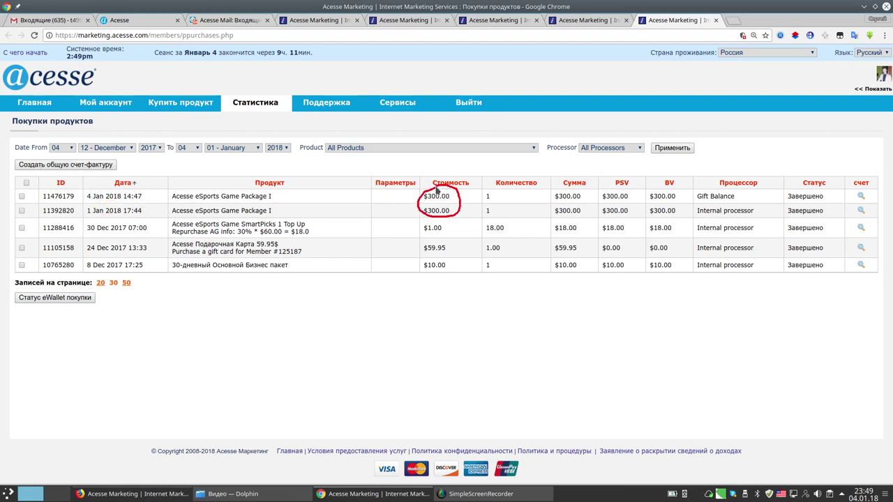
key("shift+super+F11")
mouse_move(868, 186)
left_mouse_down()
mouse_move(849, 199)
mouse_move(854, 217)
mouse_move(869, 220)
mouse_move(876, 200)
mouse_move(852, 249)
mouse_move(859, 275)
left_mouse_up()
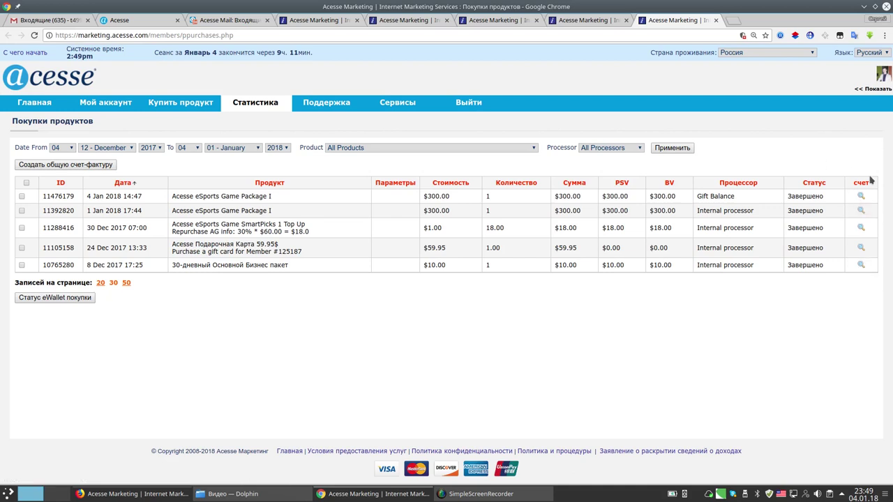
left_click(873, 88)
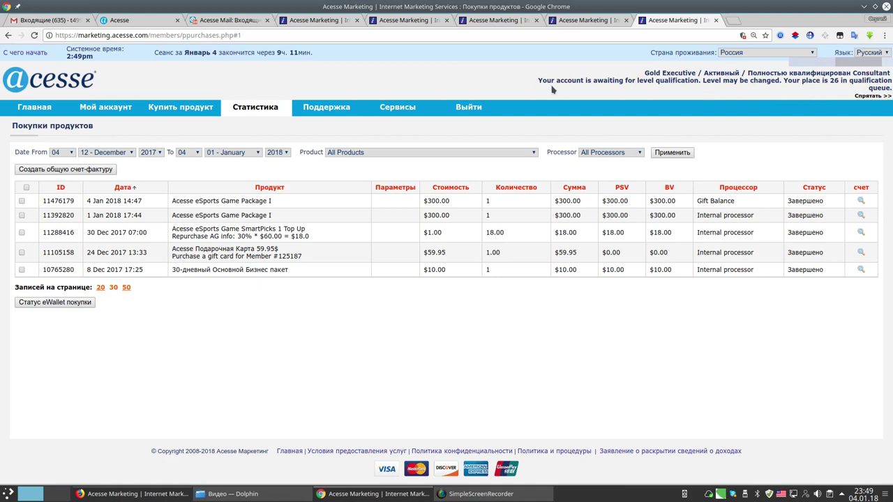
left_click_drag(747, 76, 887, 80)
key("ctrl+shift+Tab")
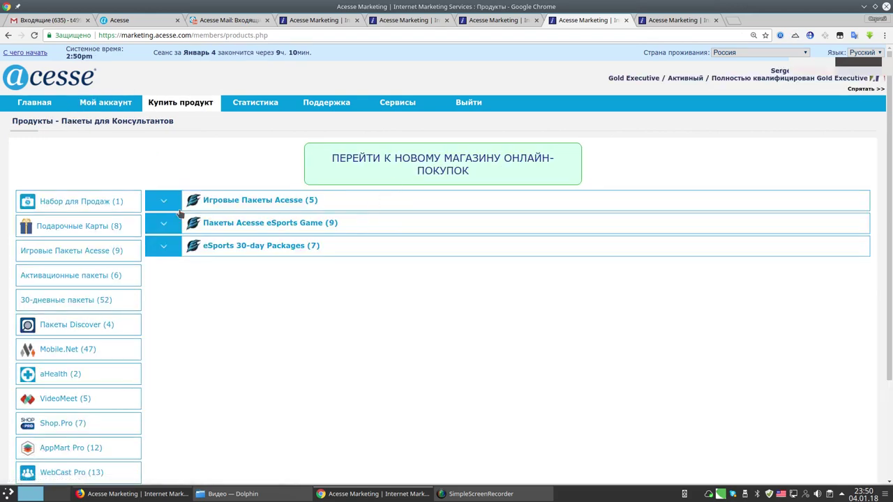
Expand the game packages and mark Package II's 90-day Gold status, Package I's $300.00 and Package III's $1,000.00.
left_click(185, 202)
scroll(516, 274, "down", 1)
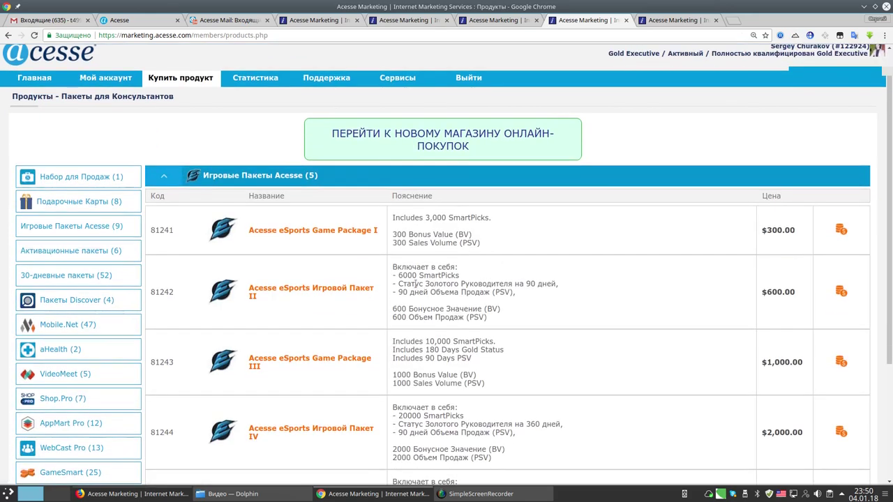
left_click_drag(398, 287, 559, 295)
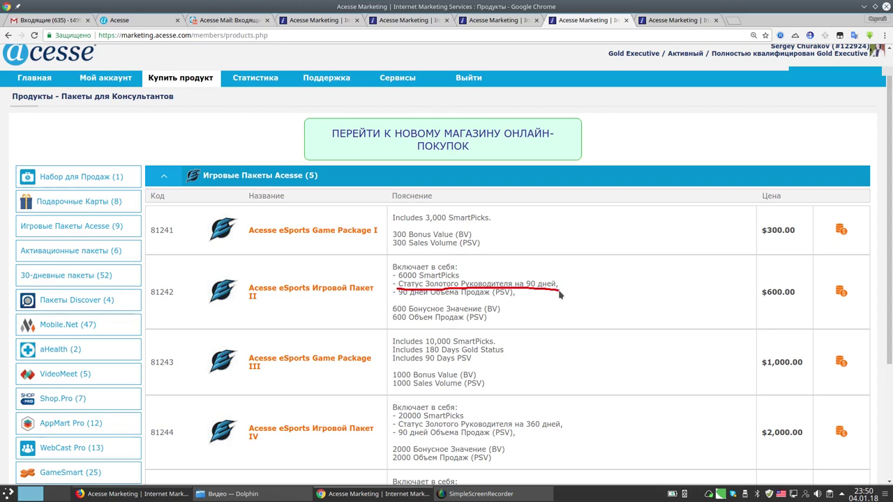
mouse_move(771, 344)
left_mouse_down()
mouse_move(762, 348)
mouse_move(803, 381)
mouse_move(796, 349)
mouse_move(770, 348)
left_mouse_up()
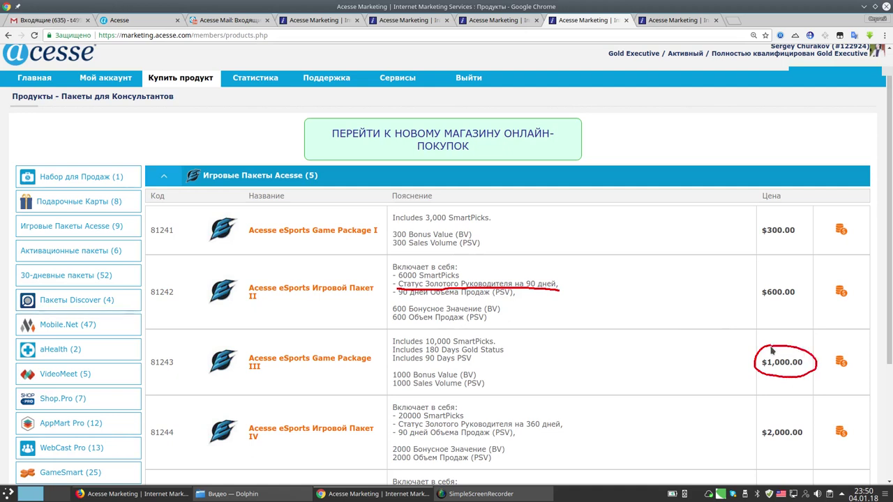
left_click_drag(763, 242, 792, 242)
key("shift+F9")
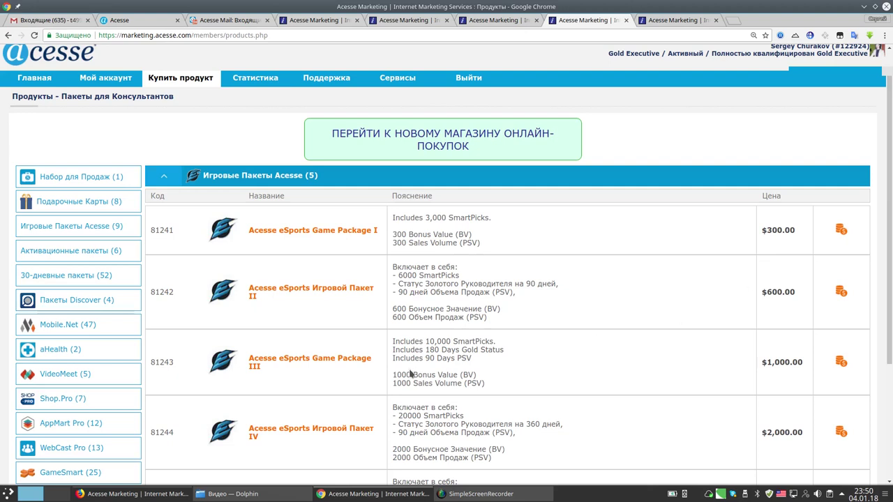
mouse_move(770, 344)
left_mouse_down()
mouse_move(776, 382)
mouse_move(795, 343)
mouse_move(767, 351)
left_mouse_up()
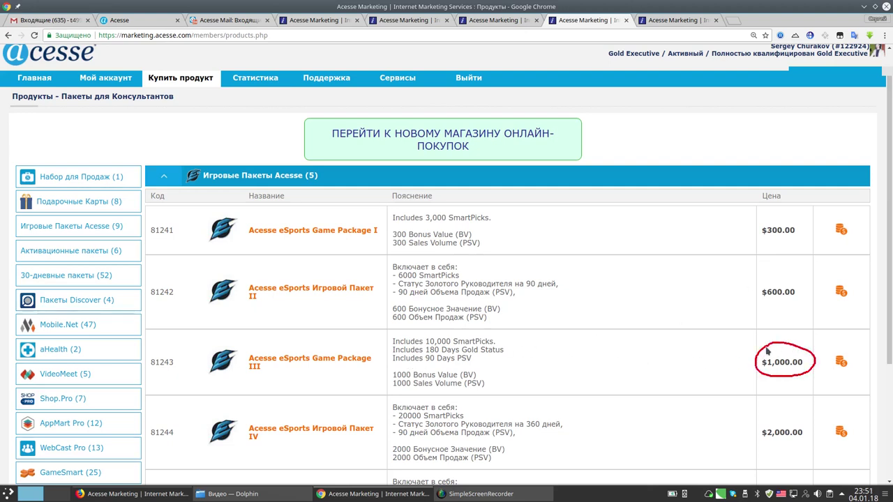
key("shift+F9")
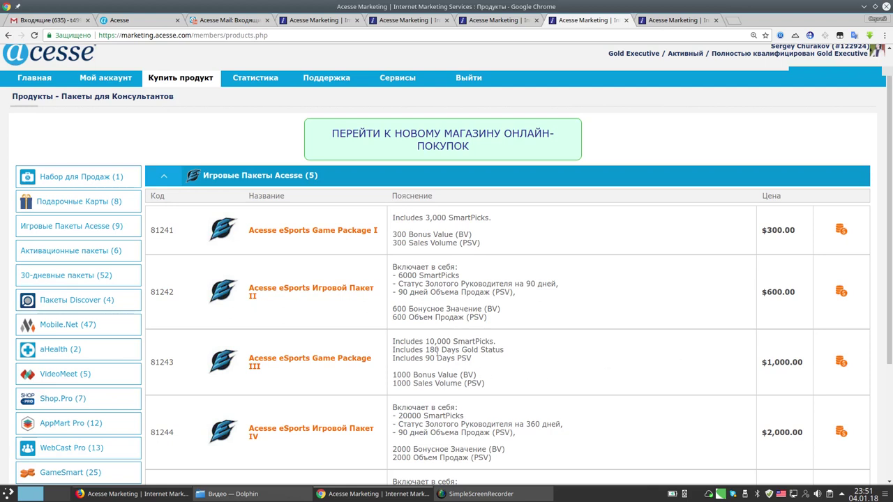
Highlight Package III's 180 Days Gold Status and $1,000.00 price, Package II's 90-day sales volume, and qualification status.
left_click_drag(440, 352, 503, 355)
mouse_move(776, 345)
left_mouse_down()
mouse_move(749, 371)
mouse_move(738, 349)
left_mouse_up()
left_click_drag(395, 298, 517, 304)
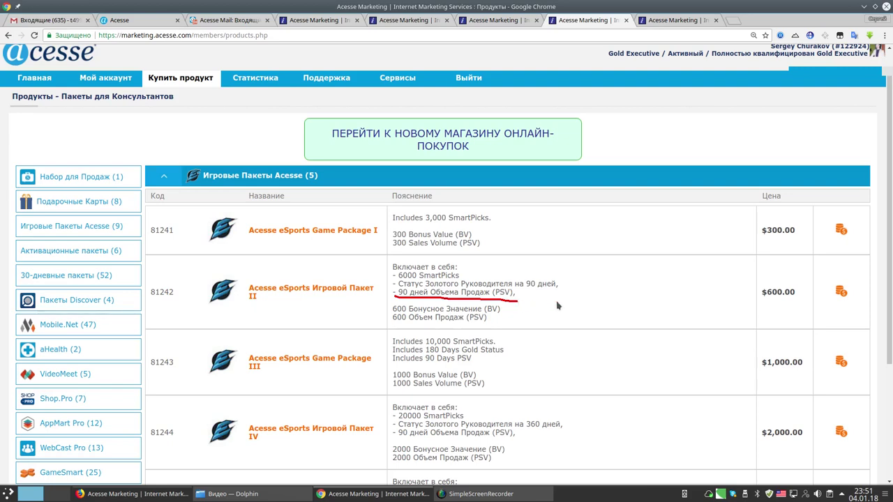
scroll(551, 305, "up", 1)
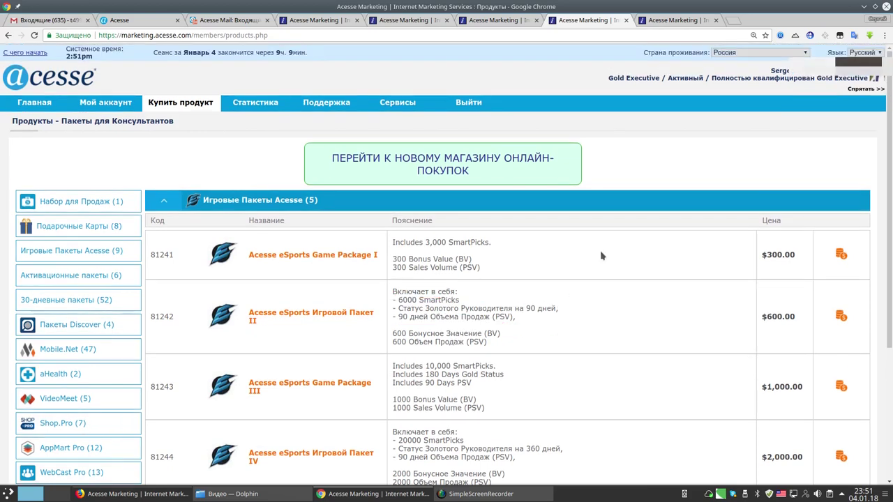
mouse_move(725, 71)
left_mouse_down()
mouse_move(712, 75)
mouse_move(716, 91)
mouse_move(867, 89)
left_mouse_up()
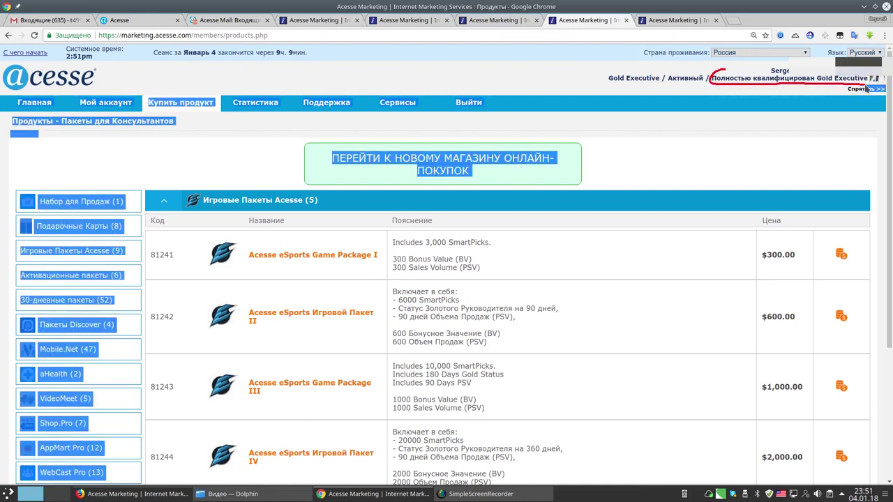
left_click(631, 133)
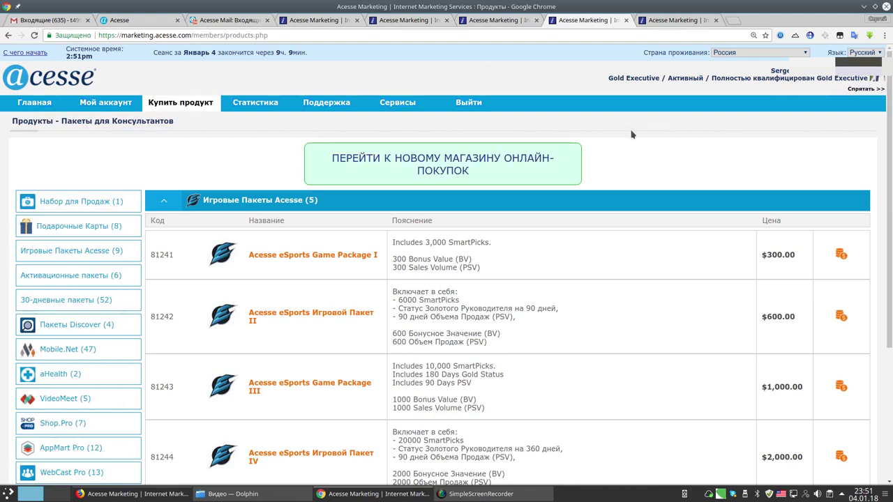
mouse_move(26, 104)
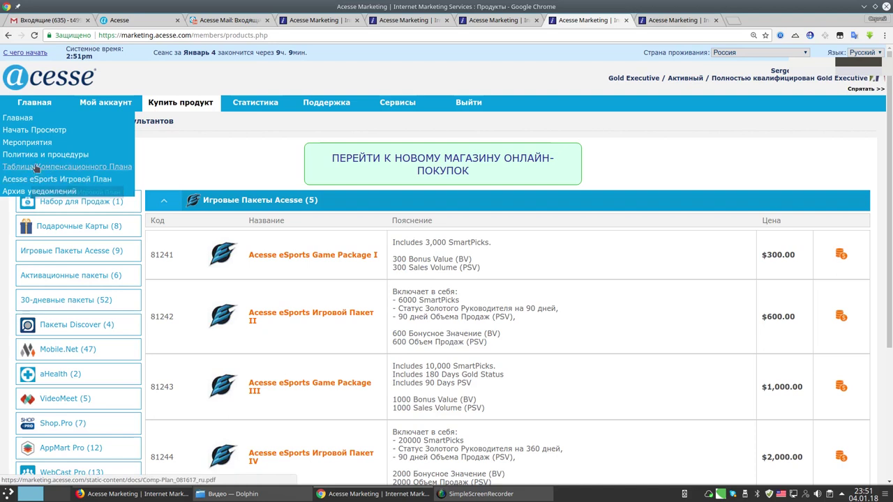
Open the Таблица Компенсационного Плана PDF in a new tab and enlarge it.
right_click(80, 167)
left_click(89, 173)
key("ctrl+9")
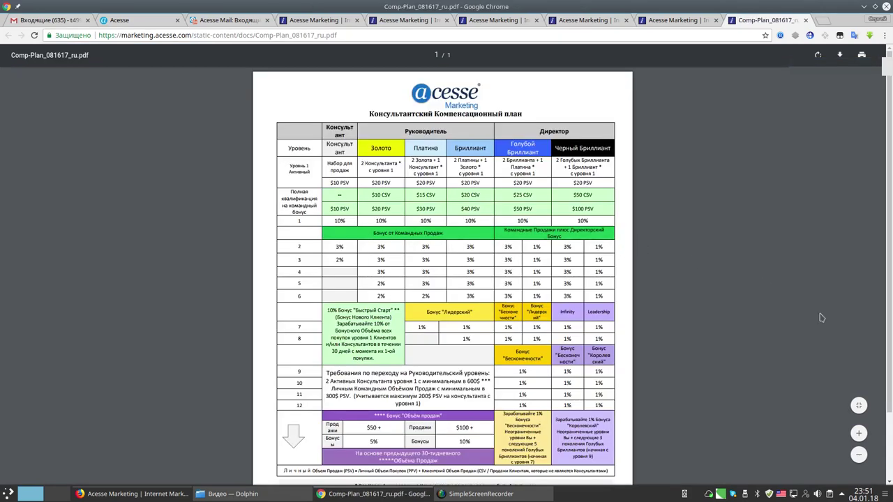
left_click(858, 433)
left_click(859, 433)
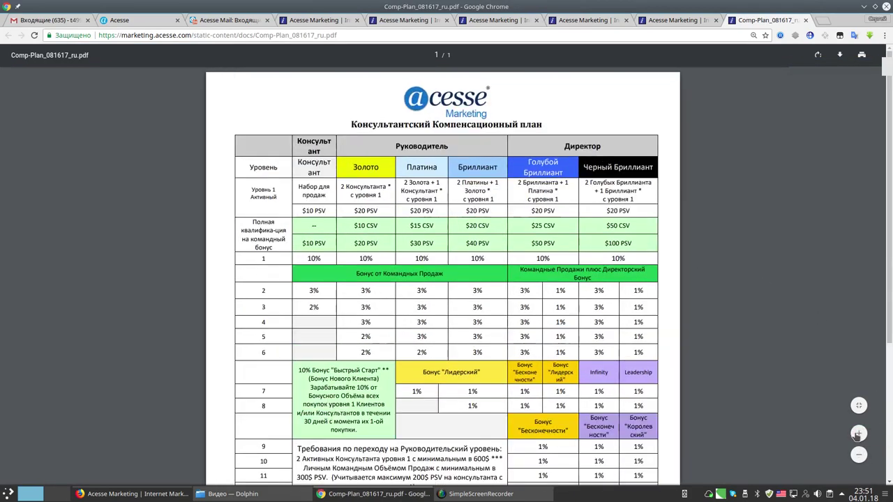
Mark the Золото column's 2% row-6 and 3% row-4 bonuses, then reload product purchases history.
mouse_move(351, 154)
left_mouse_down()
mouse_move(352, 180)
mouse_move(384, 160)
mouse_move(365, 151)
left_mouse_up()
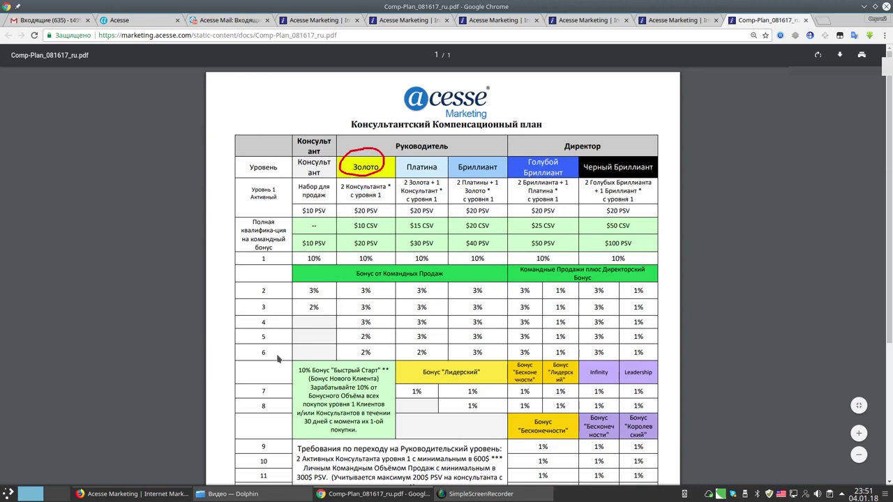
mouse_move(259, 347)
left_mouse_down()
mouse_move(260, 362)
mouse_move(379, 355)
mouse_move(357, 347)
left_mouse_up()
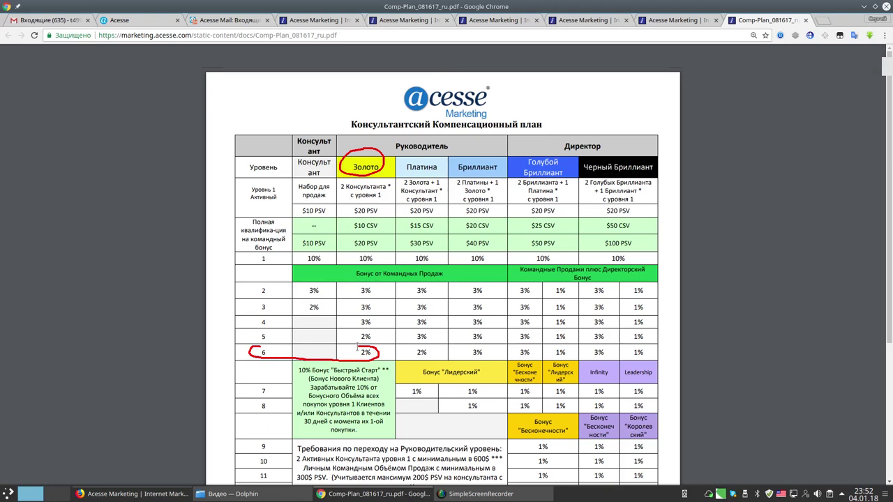
left_click(358, 348)
key("Escape")
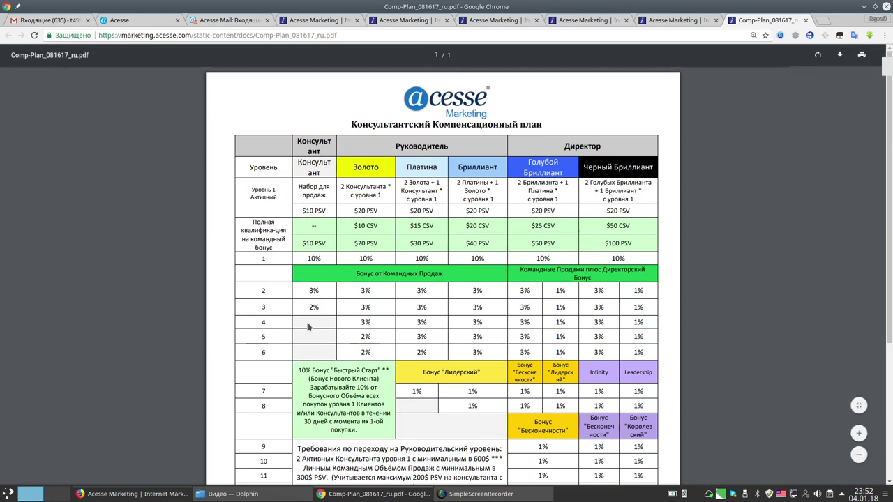
mouse_move(268, 316)
left_mouse_down()
mouse_move(258, 322)
mouse_move(275, 333)
mouse_move(267, 314)
left_mouse_up()
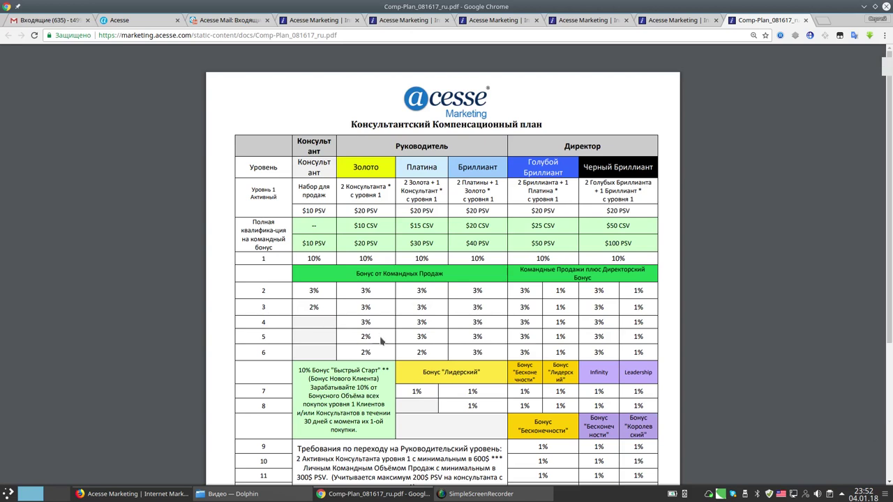
mouse_move(356, 320)
left_mouse_down()
mouse_move(383, 322)
mouse_move(360, 311)
mouse_move(356, 346)
mouse_move(374, 336)
mouse_move(356, 357)
mouse_move(376, 355)
mouse_move(372, 345)
left_mouse_up()
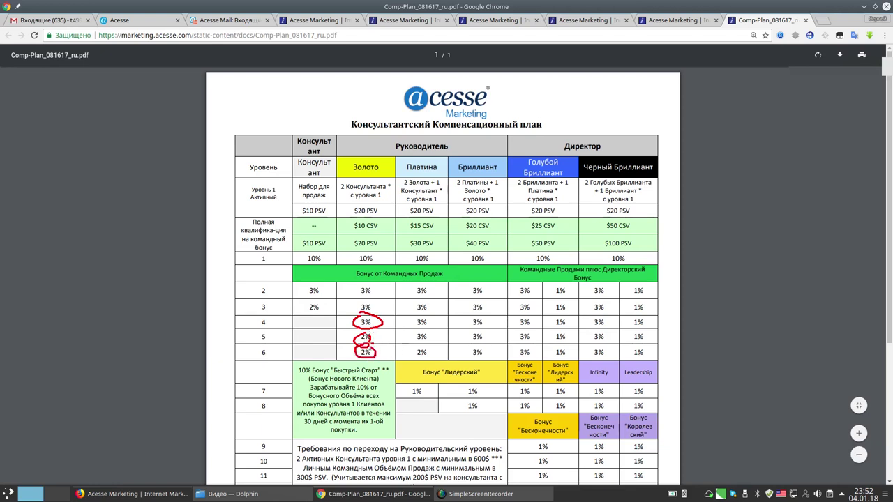
key("shift+super+F11")
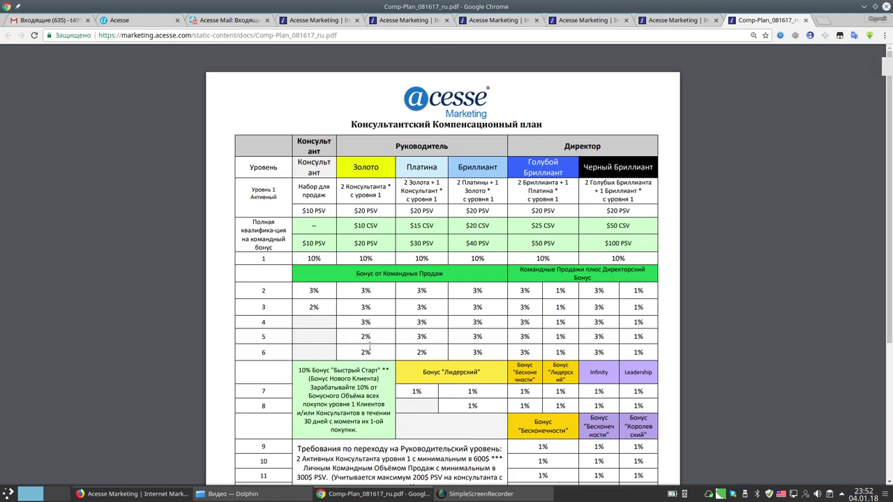
left_click(673, 19)
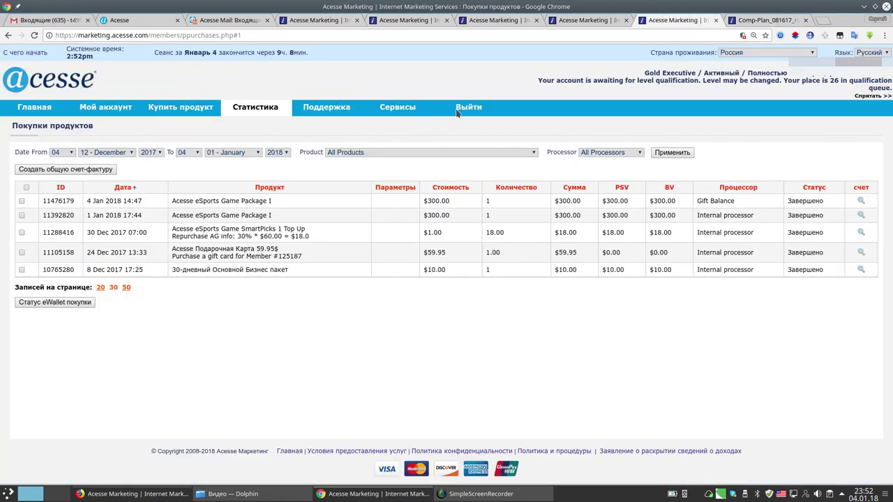
left_click(35, 35)
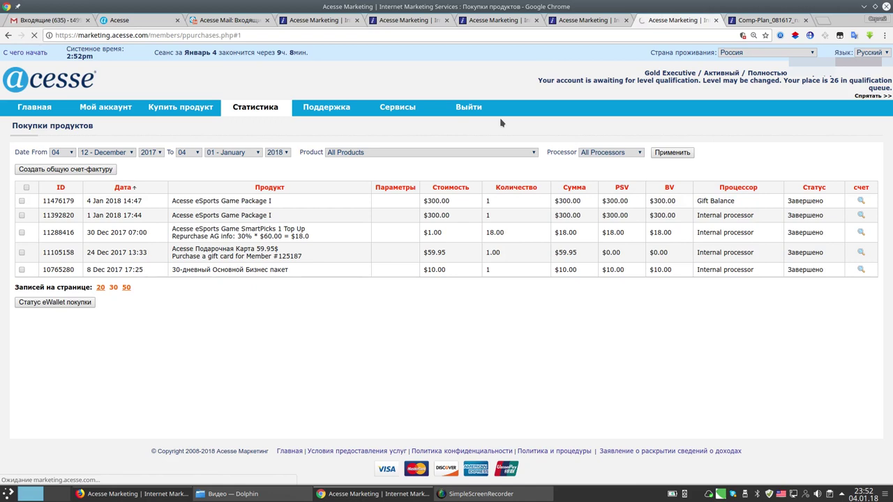